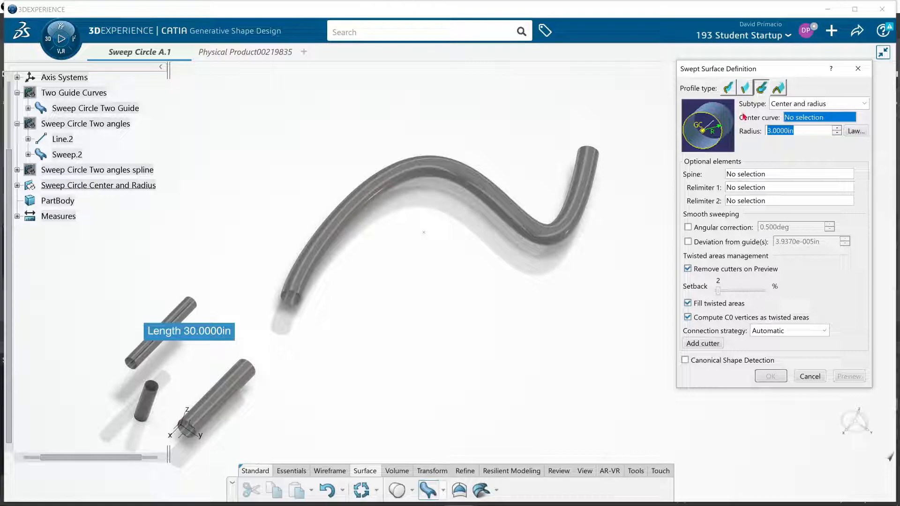
Set the circular swept surface's subtype to Two guides and tangency surface.
{"action": "left_click", "coordinate": [788, 104]}
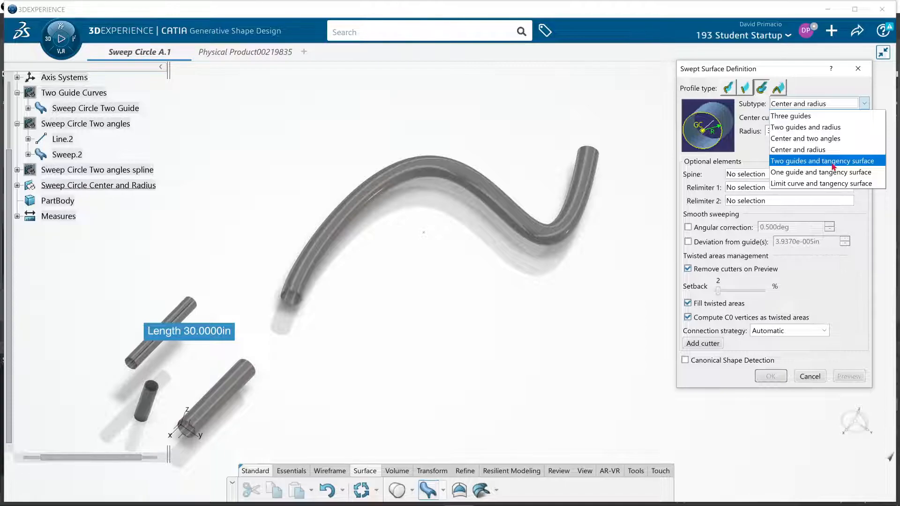
{"action": "left_click", "coordinate": [833, 165]}
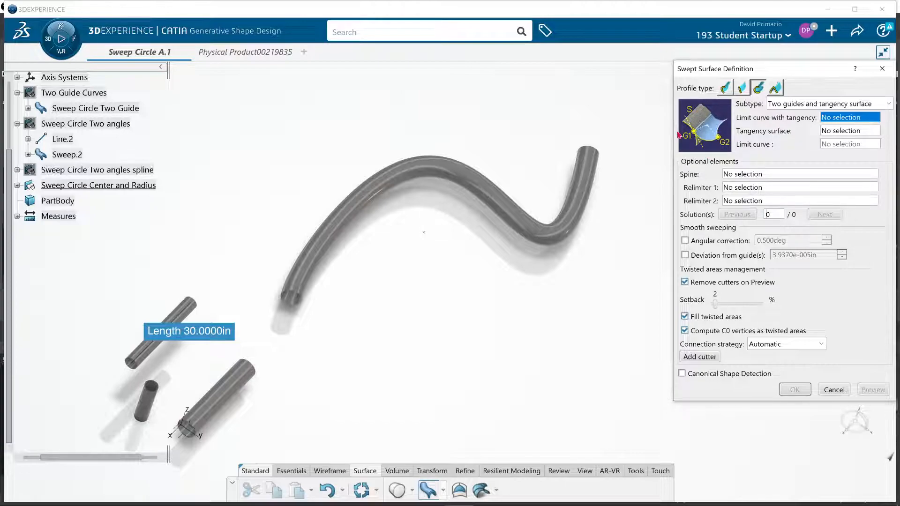
Switch to the Chrome help page and examine the instructions for the Two guides and tangency surface sweep.
{"action": "key", "text": "alt+Tab"}
{"action": "key", "text": "alt+Tab"}
{"action": "key", "text": "alt+Tab"}
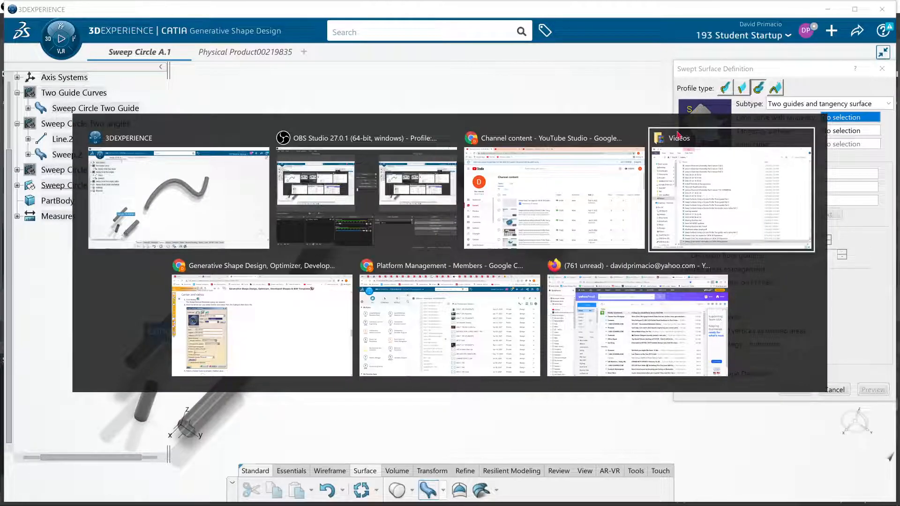
{"action": "key", "text": "alt+Tab"}
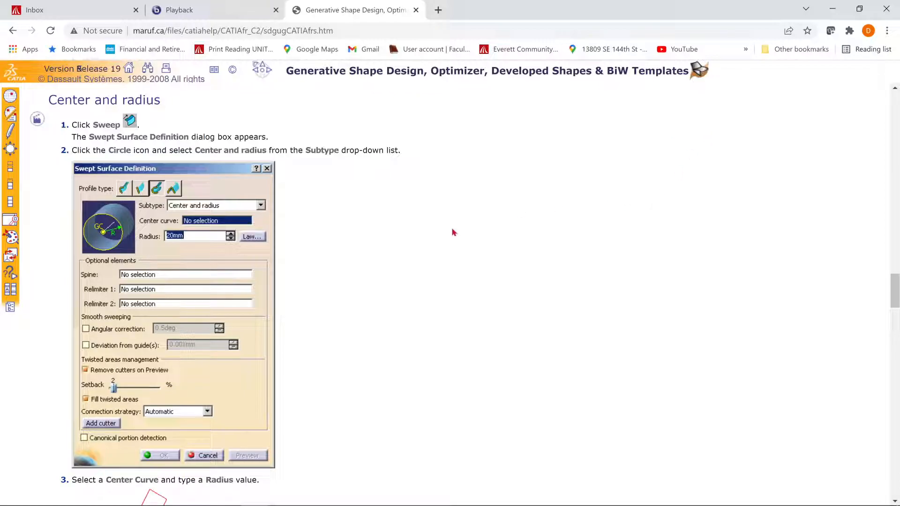
{"action": "scroll", "coordinate": [453, 232], "scroll_direction": "down", "scroll_amount": 12}
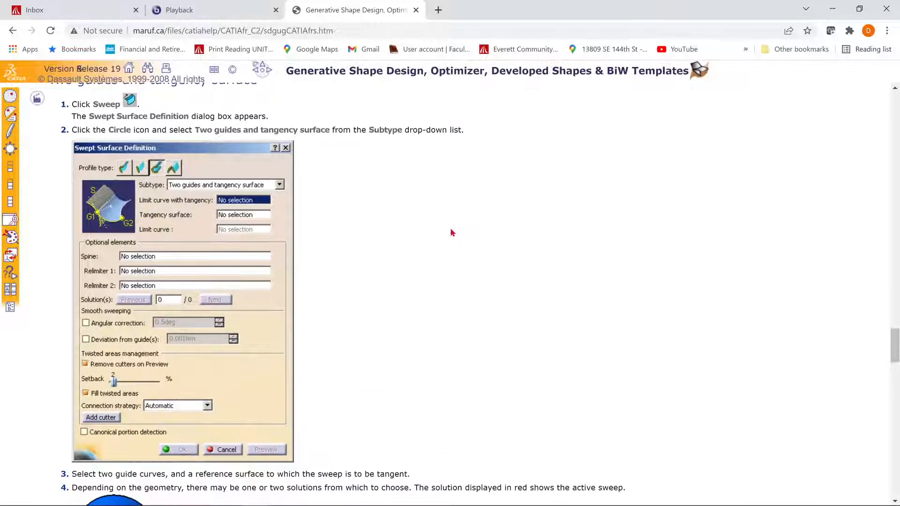
{"action": "scroll", "coordinate": [453, 232], "scroll_direction": "up", "scroll_amount": 3}
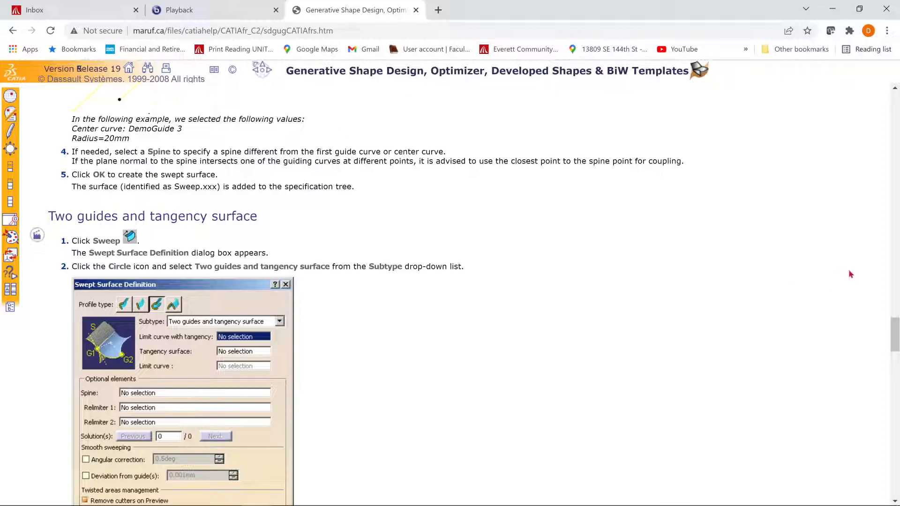
{"action": "mouse_move", "coordinate": [896, 333]}
{"action": "left_mouse_down"}
{"action": "mouse_move", "coordinate": [898, 355]}
{"action": "mouse_move", "coordinate": [895, 345]}
{"action": "left_mouse_up"}
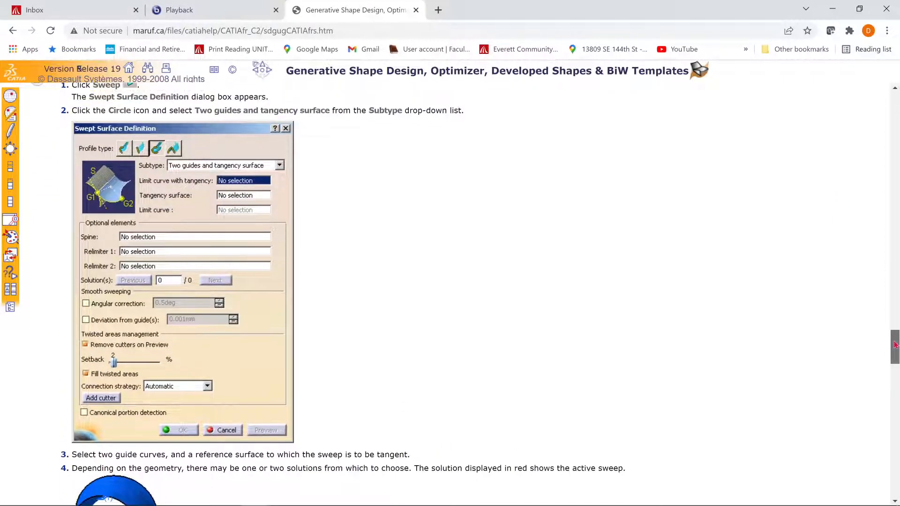
Return to 3DEXPERIENCE, cancel the swept surface definition and hide the Sweep Circle Center and Radius geometrical set.
{"action": "key", "text": "alt+Tab"}
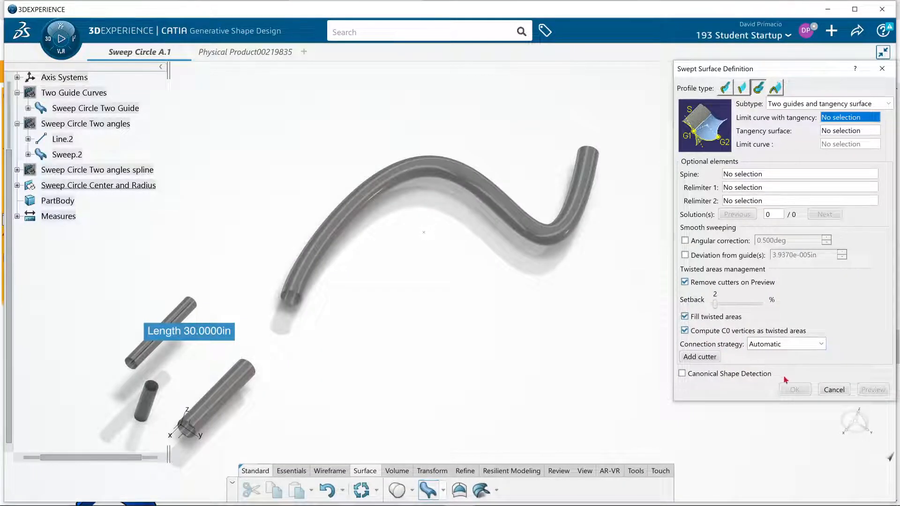
{"action": "left_click", "coordinate": [847, 390]}
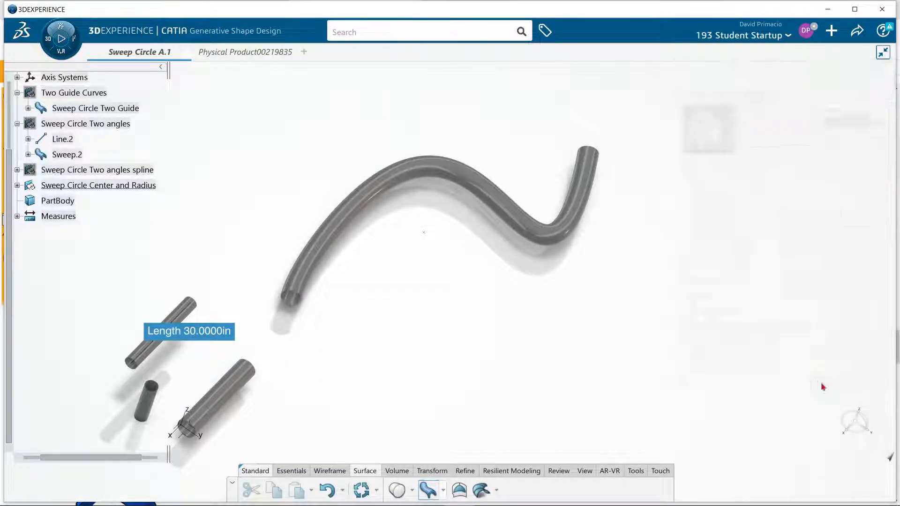
{"action": "right_click", "coordinate": [75, 191]}
{"action": "left_click", "coordinate": [86, 225]}
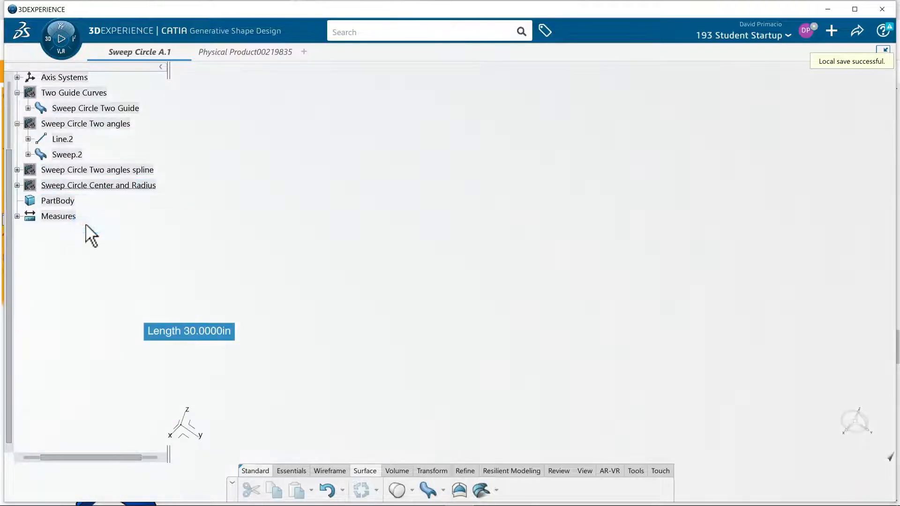
Insert a new geometrical set under the 3D Shape00207096 A.1 node.
{"action": "scroll", "coordinate": [79, 140], "scroll_direction": "up", "scroll_amount": 3}
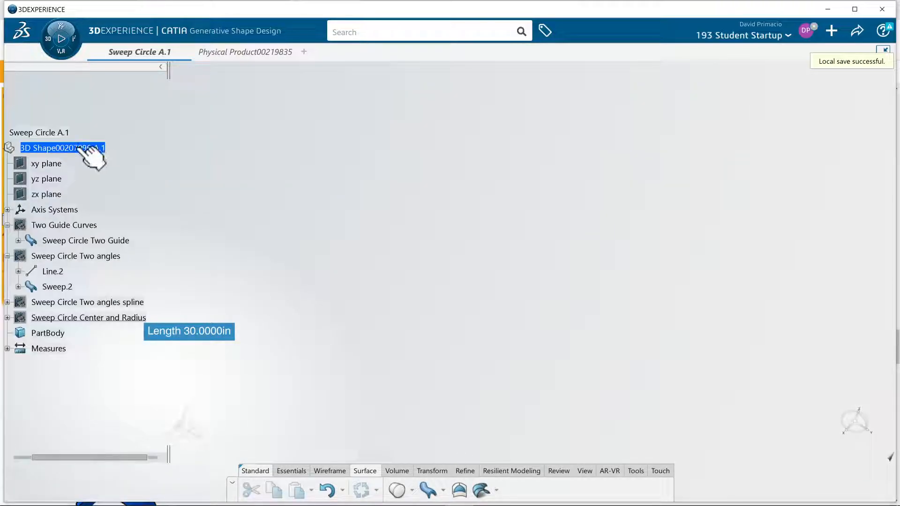
{"action": "left_click", "coordinate": [87, 149]}
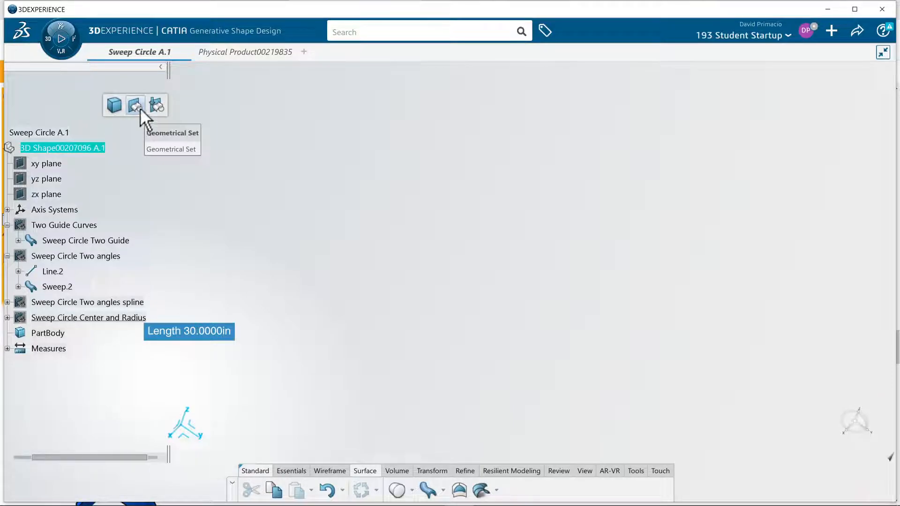
{"action": "left_click", "coordinate": [139, 108]}
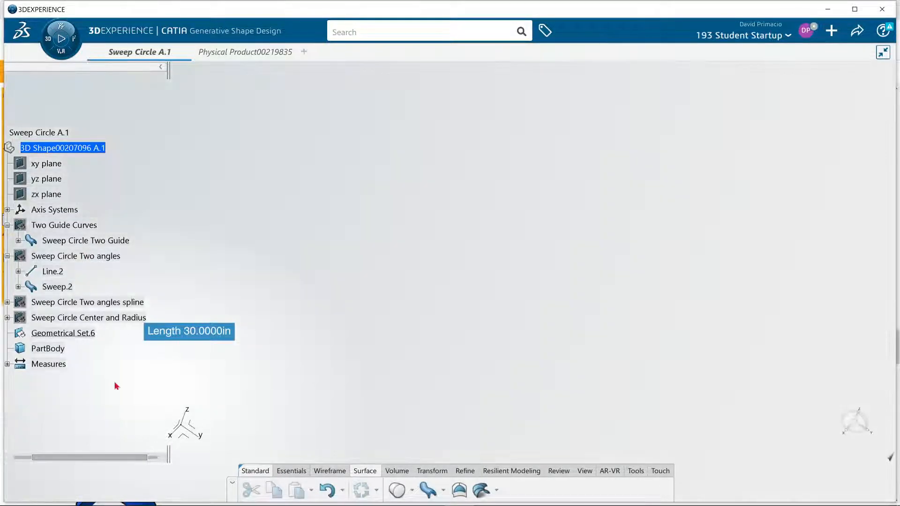
Hide the Measures node so its length annotation is not displayed.
{"action": "right_click", "coordinate": [52, 360]}
{"action": "mouse_move", "coordinate": [64, 374]}
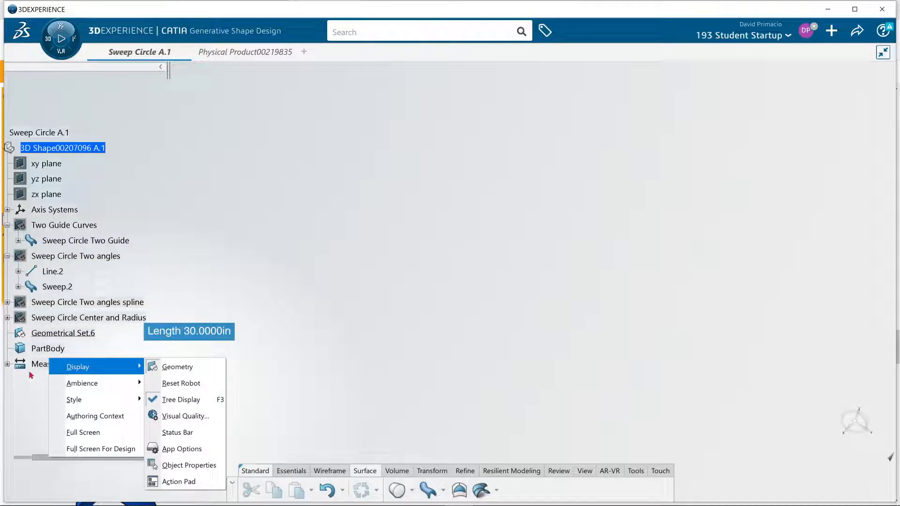
{"action": "left_click", "coordinate": [31, 375]}
{"action": "right_click", "coordinate": [50, 370]}
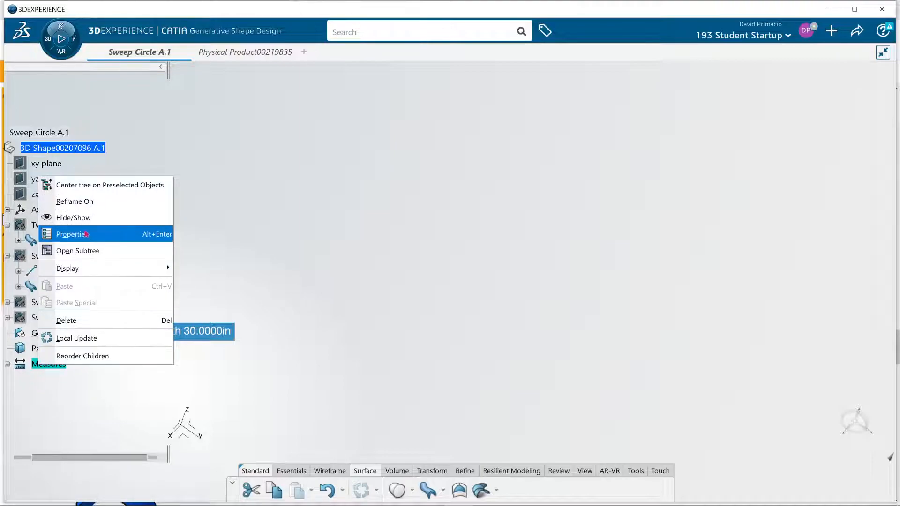
{"action": "left_click", "coordinate": [83, 218]}
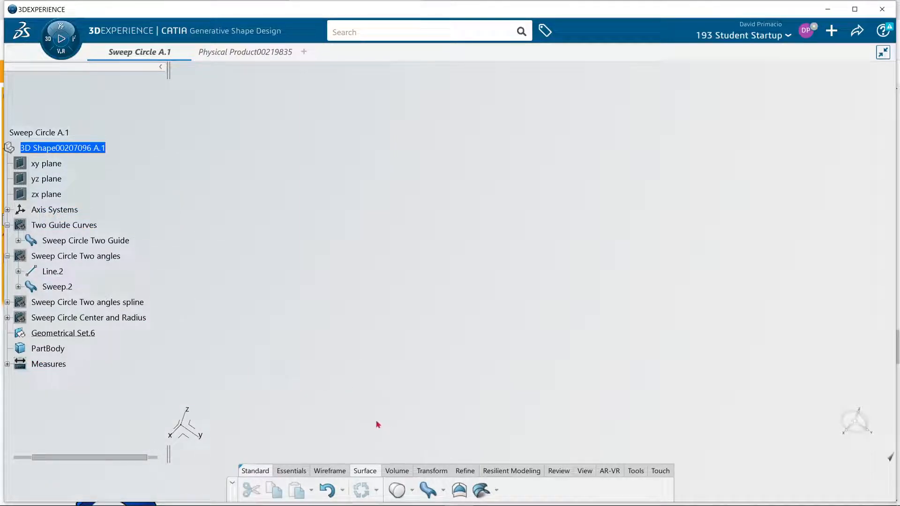
Set the isometric view and start a sketch on the yz plane of the axis system.
{"action": "middle_click_drag", "start_coordinate": [350, 425], "coordinate": [509, 273]}
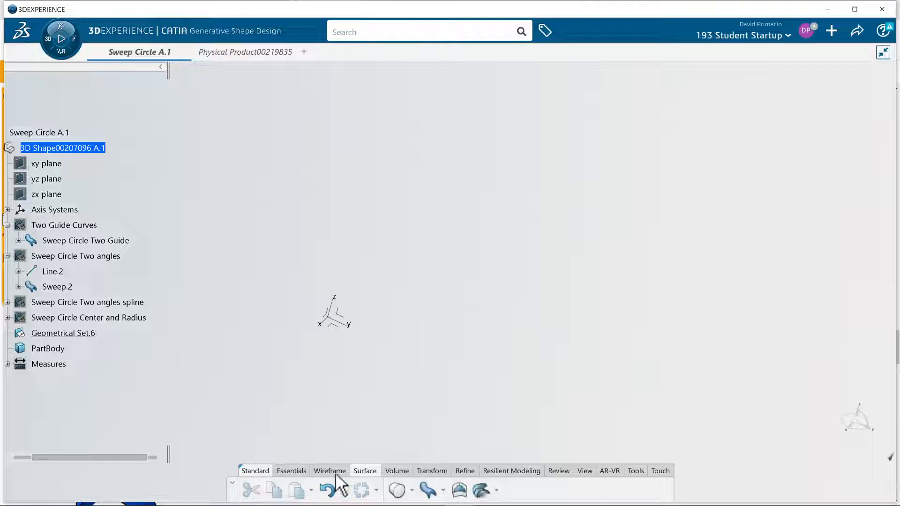
{"action": "left_click", "coordinate": [578, 471]}
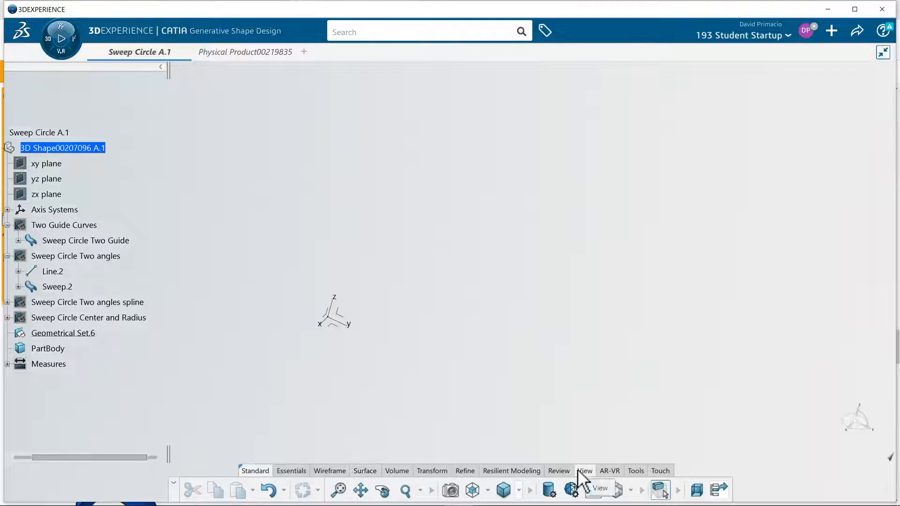
{"action": "middle_click_drag", "start_coordinate": [468, 427], "coordinate": [485, 358]}
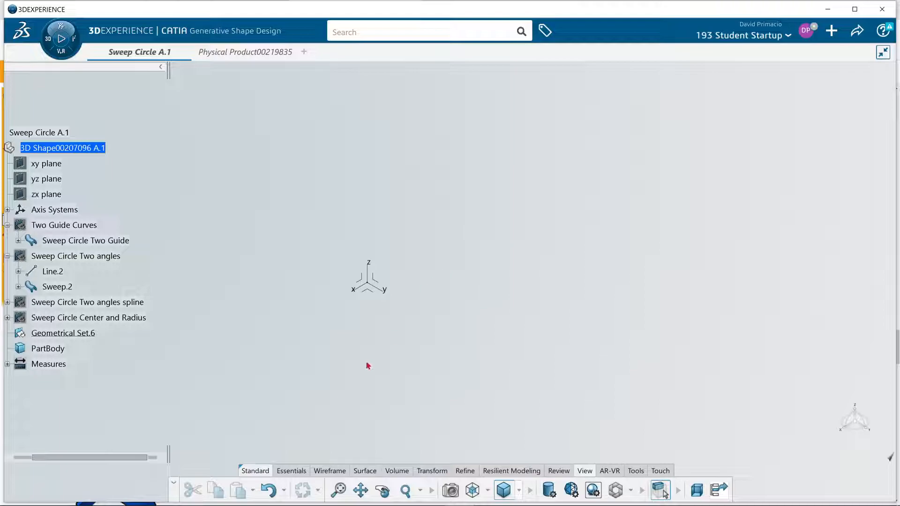
{"action": "left_click", "coordinate": [378, 282]}
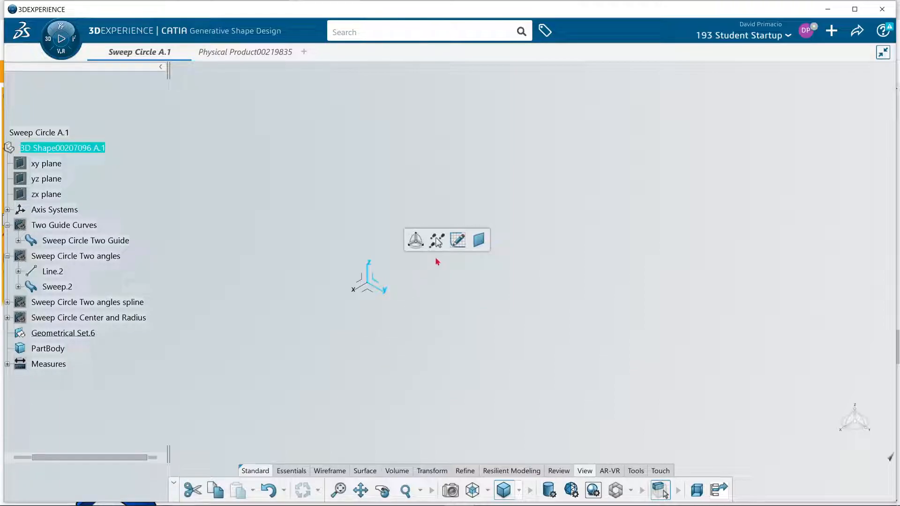
{"action": "left_click", "coordinate": [458, 241]}
{"action": "mouse_move", "coordinate": [468, 303]}
{"action": "middle_mouse_down"}
{"action": "mouse_move", "coordinate": [434, 356]}
{"action": "mouse_move", "coordinate": [446, 321]}
{"action": "mouse_move", "coordinate": [356, 327]}
{"action": "mouse_move", "coordinate": [543, 357]}
{"action": "mouse_move", "coordinate": [520, 285]}
{"action": "middle_mouse_up"}
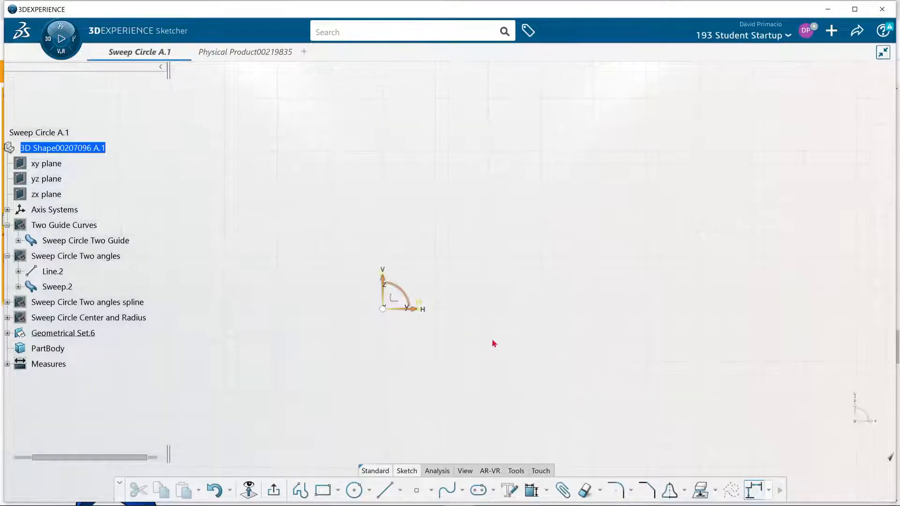
{"action": "left_click", "coordinate": [369, 490]}
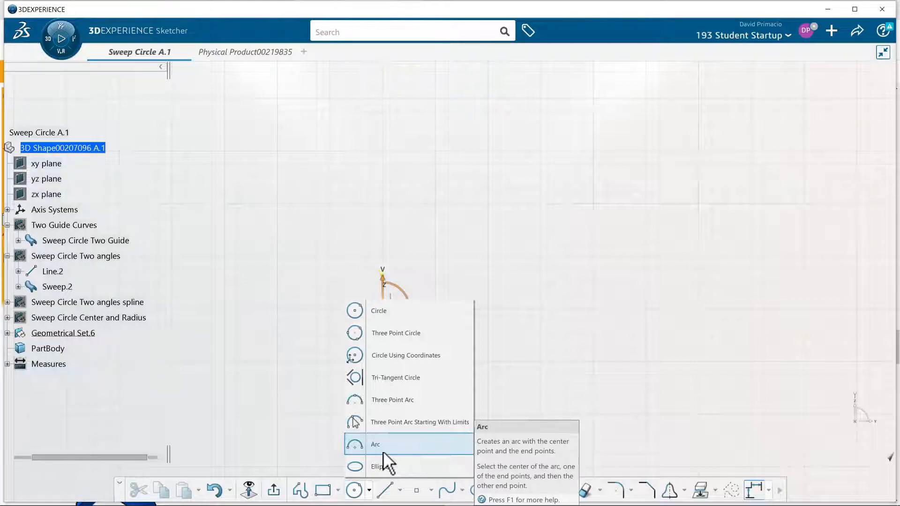
{"action": "left_click", "coordinate": [403, 330]}
{"action": "left_click", "coordinate": [531, 397]}
{"action": "left_click", "coordinate": [535, 233]}
{"action": "left_click", "coordinate": [410, 149]}
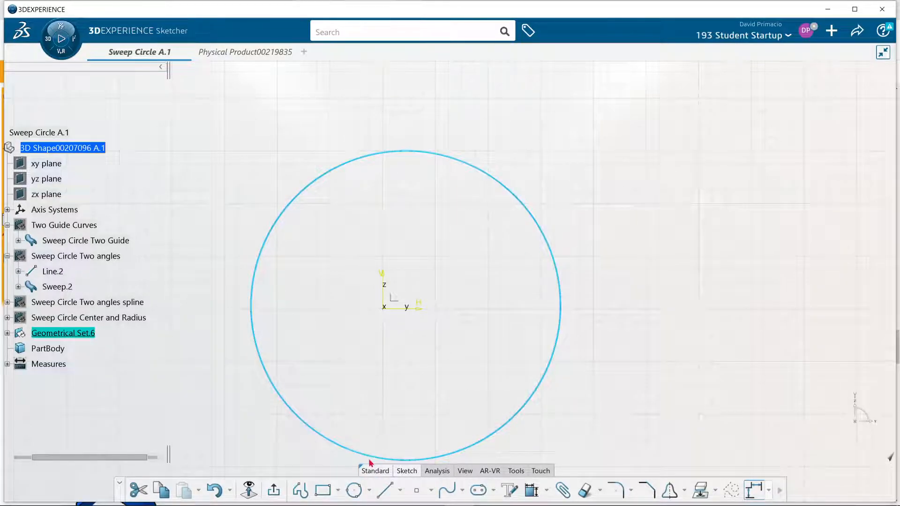
{"action": "key", "text": "Delete"}
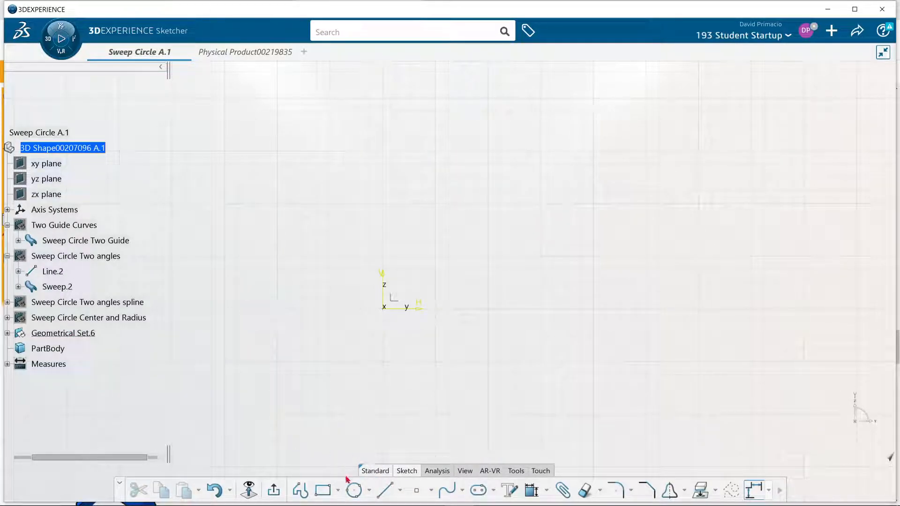
Sketch a Three Point Arc curving from beyond the origin on the H side up to above the origin, and exit the sketch.
{"action": "left_click", "coordinate": [369, 491]}
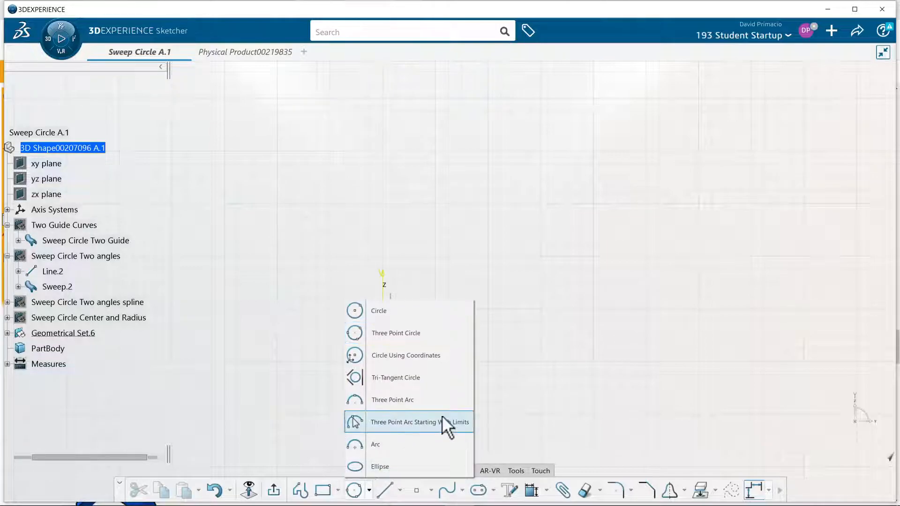
{"action": "left_click", "coordinate": [442, 401]}
{"action": "left_click", "coordinate": [516, 349]}
{"action": "left_click", "coordinate": [485, 231]}
{"action": "left_click", "coordinate": [385, 156]}
{"action": "left_click", "coordinate": [754, 490]}
Extrude the arc sketch into a surface 5 in long in the reversed direction.
{"action": "left_click", "coordinate": [412, 491]}
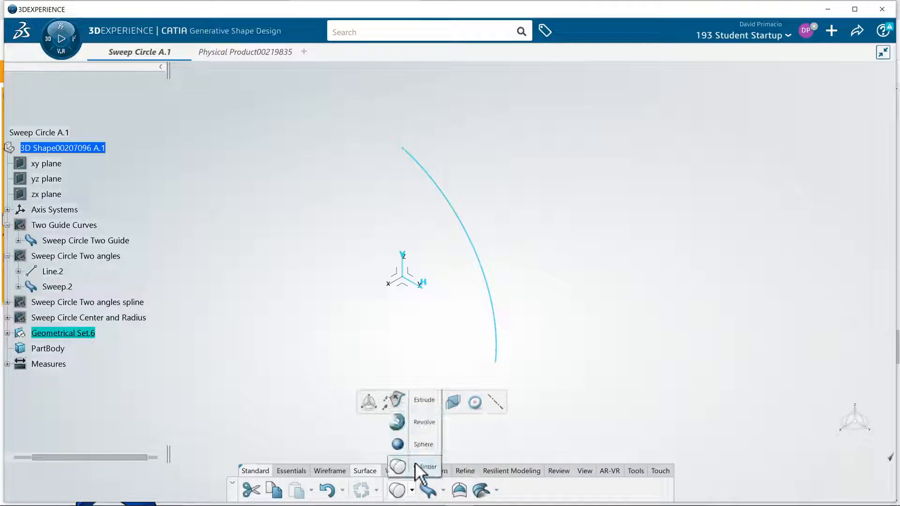
{"action": "left_click", "coordinate": [432, 404]}
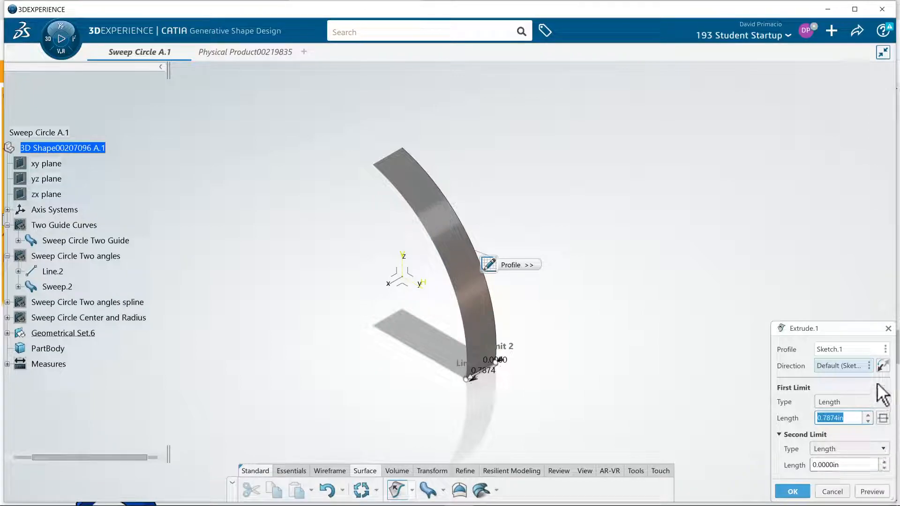
{"action": "left_click", "coordinate": [883, 366]}
{"action": "double_click", "coordinate": [857, 420]}
{"action": "type", "text": "5"}
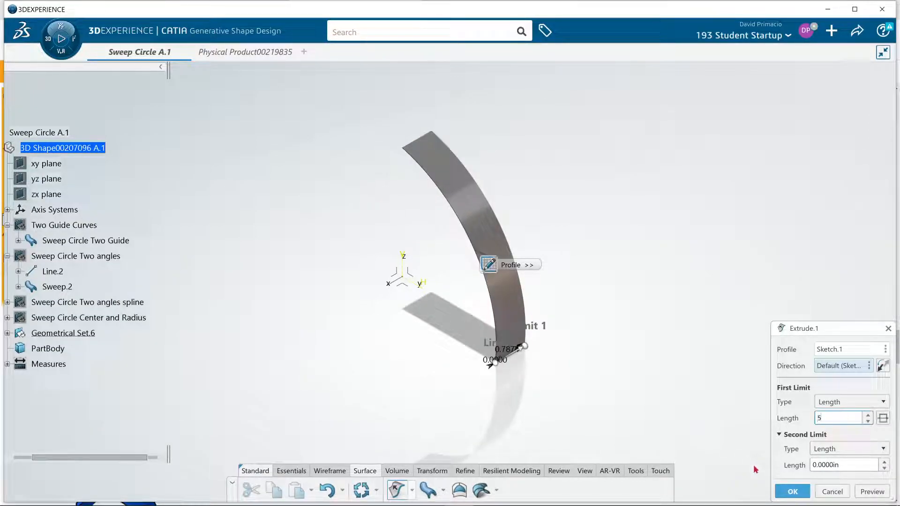
{"action": "left_click", "coordinate": [793, 492]}
Begin an Intersect feature and create a new plane in place as its first element.
{"action": "middle_click_drag", "start_coordinate": [669, 405], "coordinate": [559, 426]}
{"action": "middle_click_drag", "start_coordinate": [357, 433], "coordinate": [382, 400]}
{"action": "mouse_move", "coordinate": [565, 407]}
{"action": "middle_mouse_down"}
{"action": "mouse_move", "coordinate": [617, 359]}
{"action": "mouse_move", "coordinate": [589, 363]}
{"action": "mouse_move", "coordinate": [575, 411]}
{"action": "middle_mouse_up"}
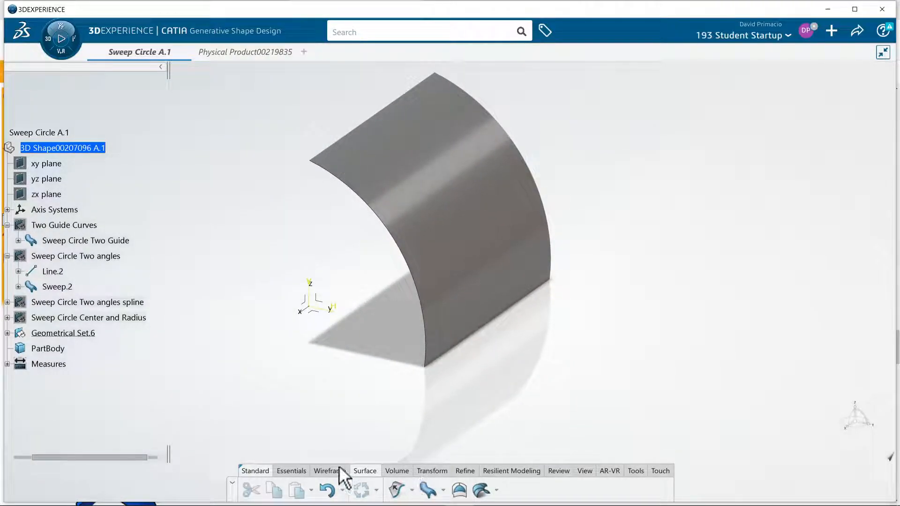
{"action": "left_click", "coordinate": [324, 470]}
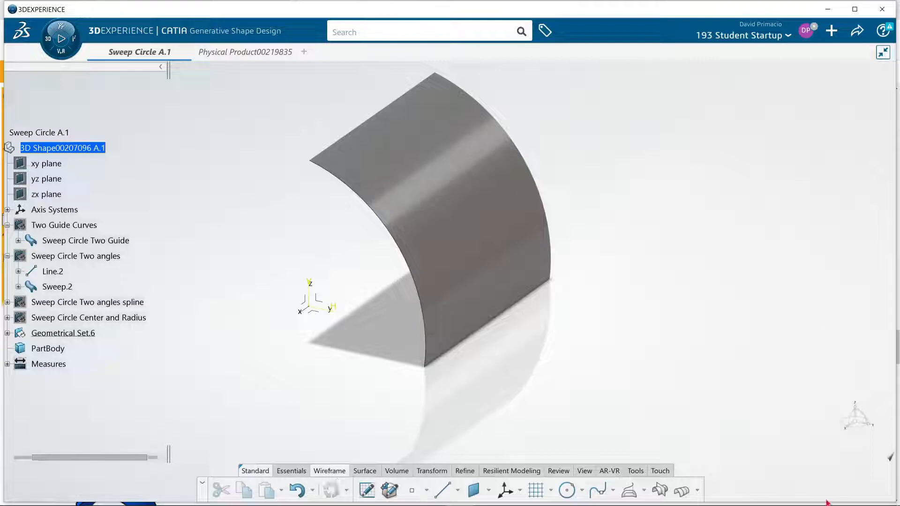
{"action": "left_click", "coordinate": [660, 490]}
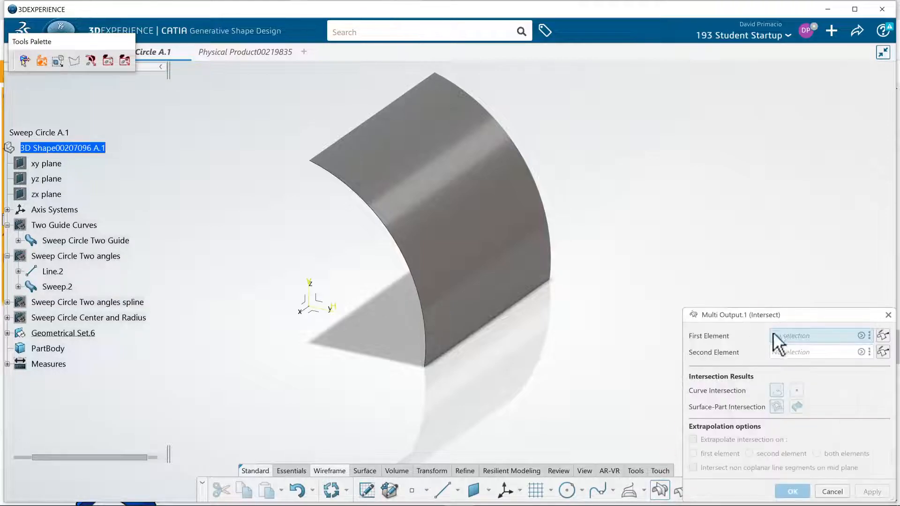
{"action": "right_click", "coordinate": [789, 329]}
{"action": "mouse_move", "coordinate": [800, 334]}
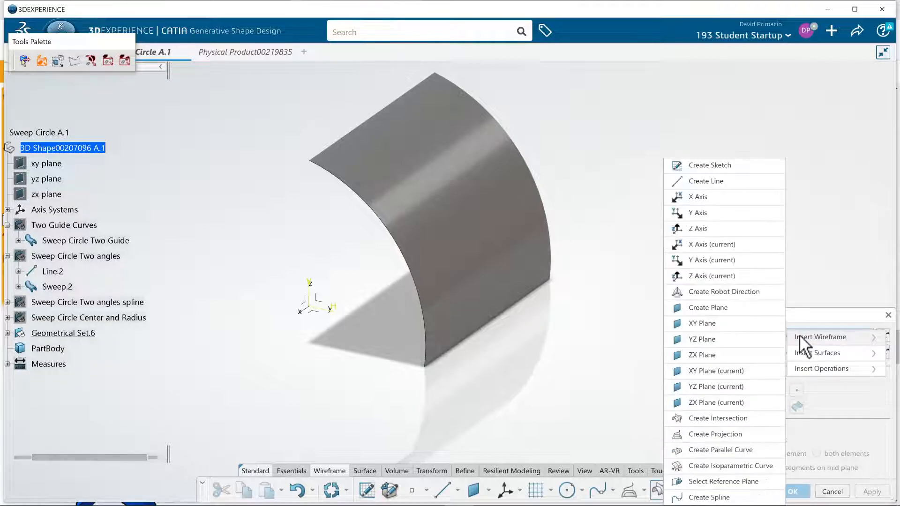
{"action": "left_click", "coordinate": [746, 307]}
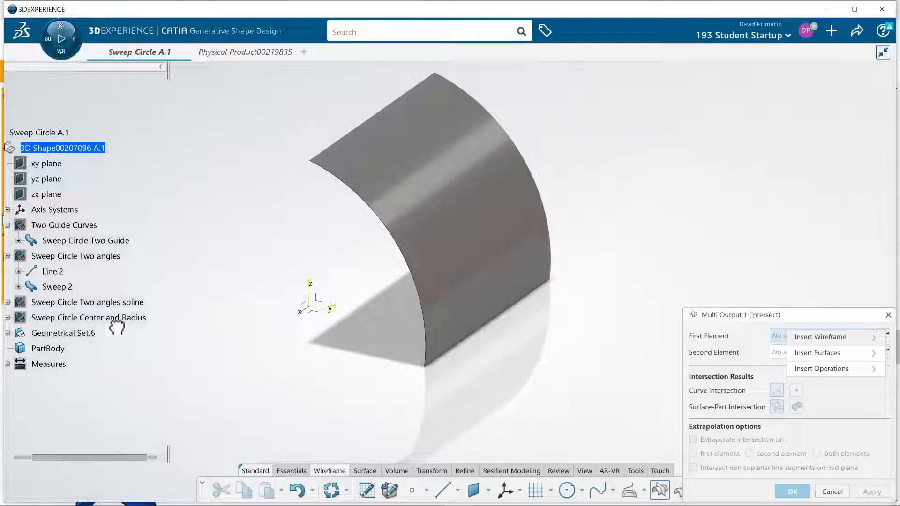
Define the plane as Offset from plane, 1 in above the absolute axis system's XY plane.
{"action": "left_click", "coordinate": [321, 311]}
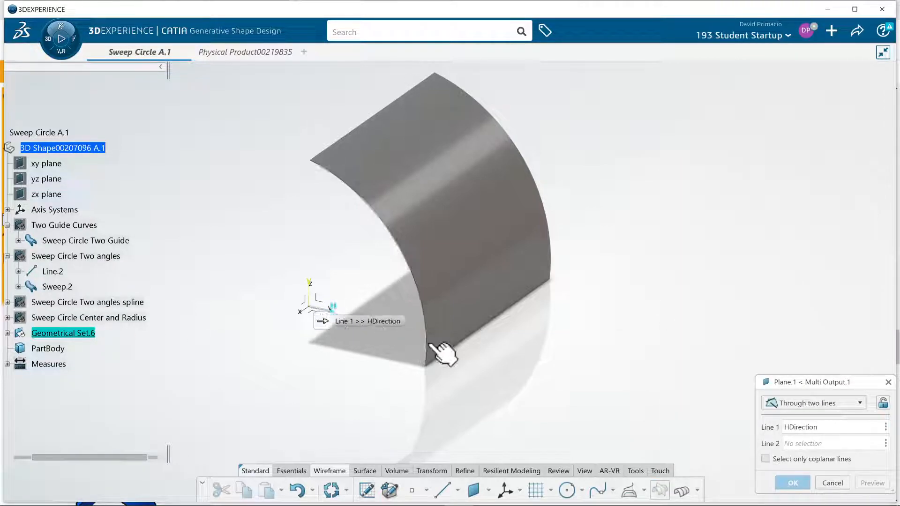
{"action": "left_click", "coordinate": [799, 403]}
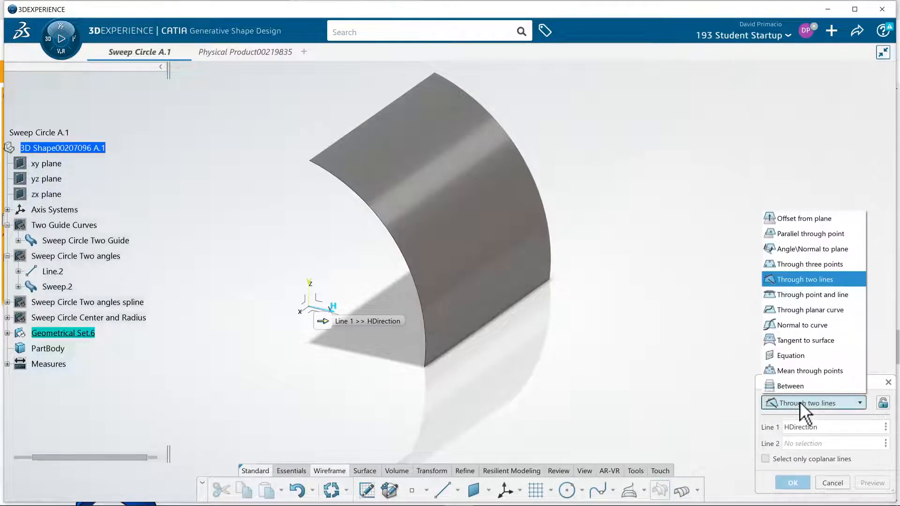
{"action": "left_click", "coordinate": [827, 223]}
{"action": "left_click", "coordinate": [315, 312]}
{"action": "middle_click_drag", "start_coordinate": [314, 396], "coordinate": [367, 367]}
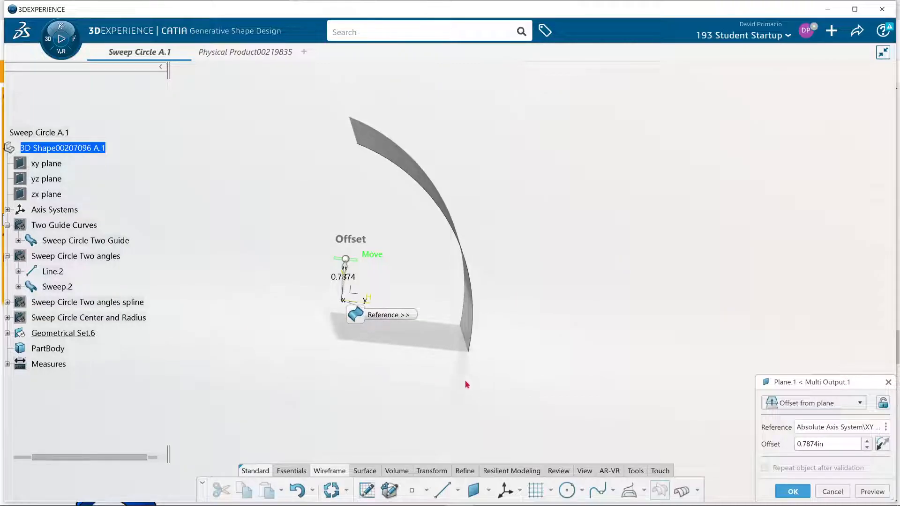
{"action": "double_click", "coordinate": [807, 444]}
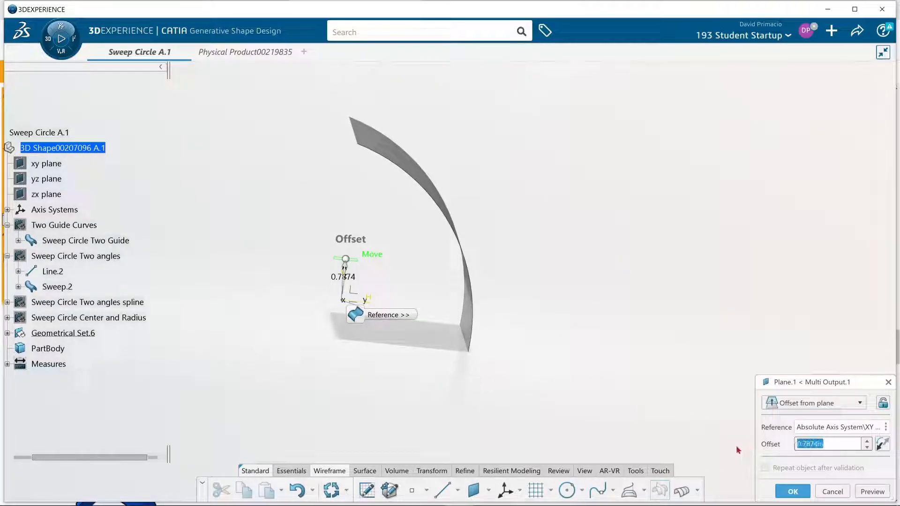
{"action": "type", "text": "1"}
{"action": "left_click", "coordinate": [865, 491]}
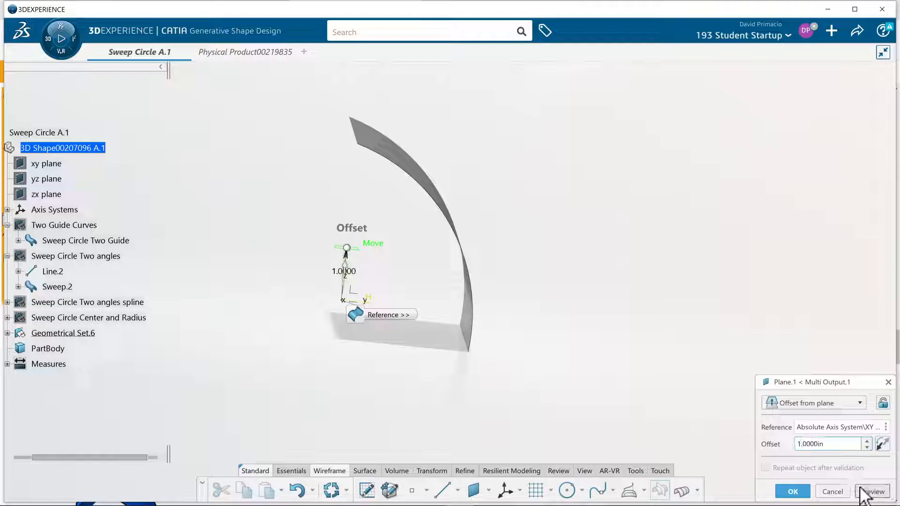
{"action": "left_click", "coordinate": [793, 492]}
Intersect the offset plane with the extruded surface to create the guide curve.
{"action": "middle_click_drag", "start_coordinate": [630, 392], "coordinate": [487, 417]}
{"action": "middle_click_drag", "start_coordinate": [469, 315], "coordinate": [472, 311]}
{"action": "left_click", "coordinate": [464, 306]}
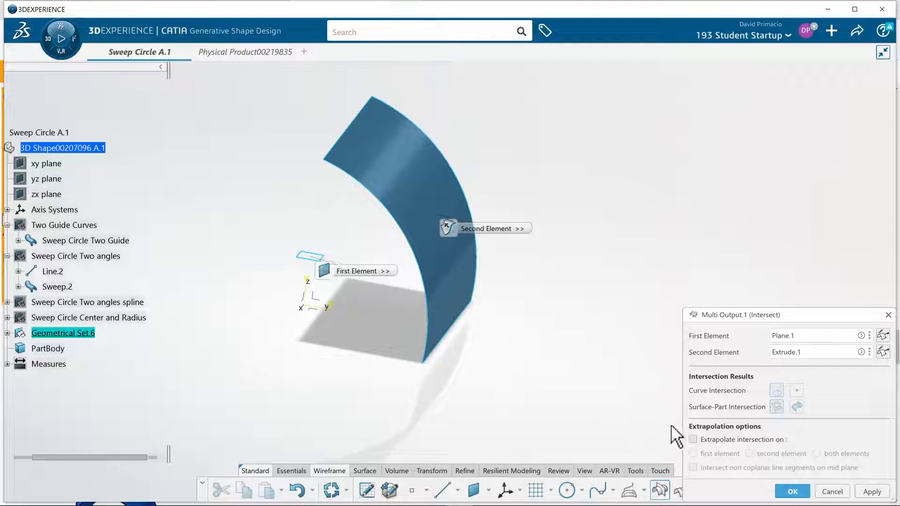
{"action": "left_click", "coordinate": [792, 491]}
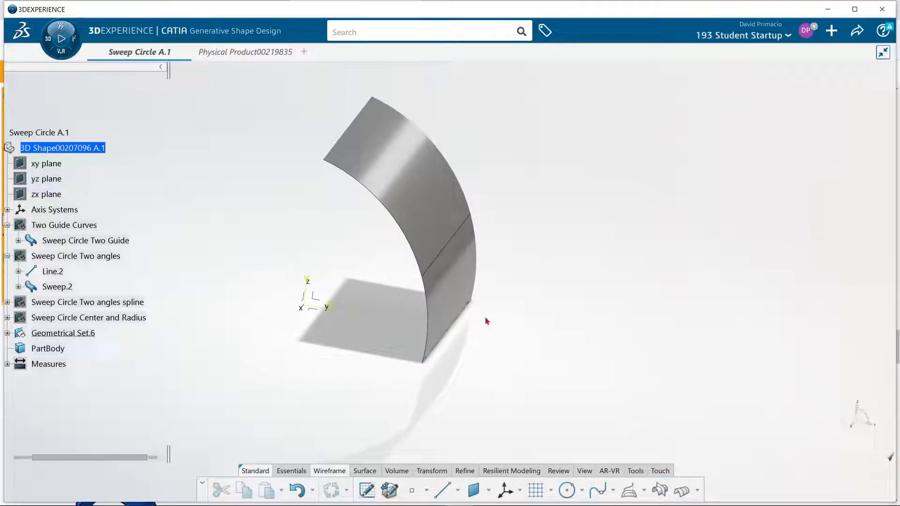
Set up a circular sweep of subtype Two guides and tangency surface, with the intersection as limit curve with tangency and the extrusion as tangency surface.
{"action": "middle_click_drag", "start_coordinate": [474, 374], "coordinate": [263, 382]}
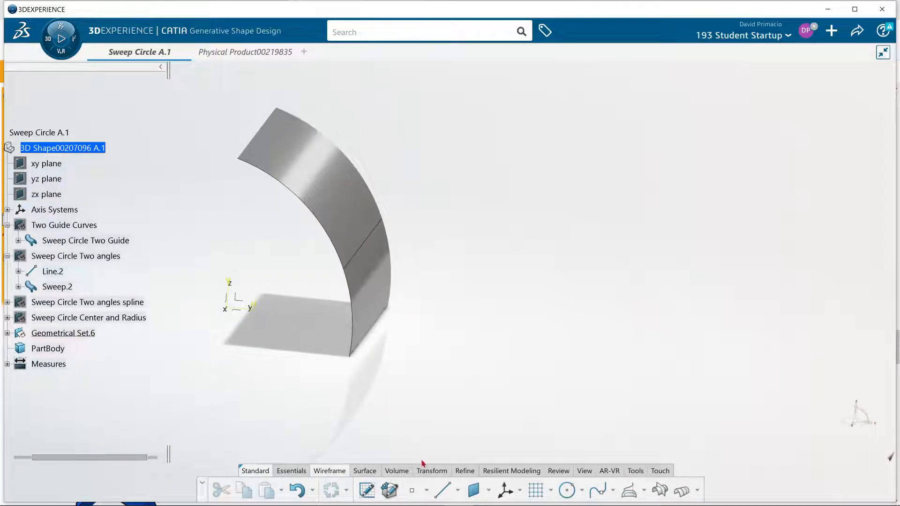
{"action": "left_click", "coordinate": [365, 470]}
{"action": "left_click", "coordinate": [483, 490]}
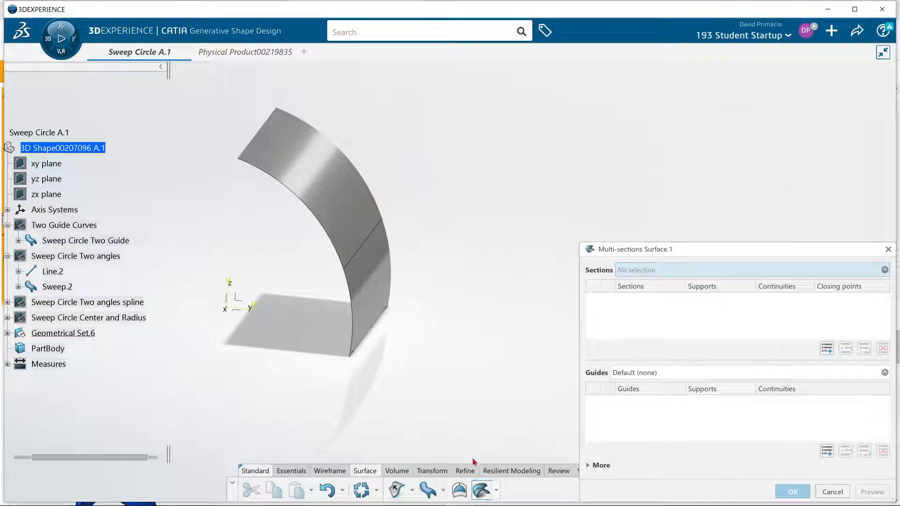
{"action": "left_click", "coordinate": [428, 490]}
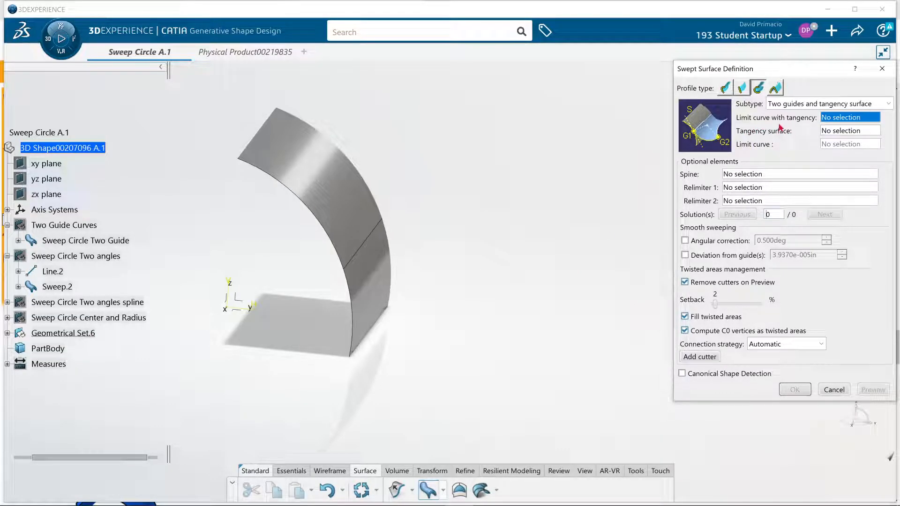
{"action": "left_click", "coordinate": [377, 235]}
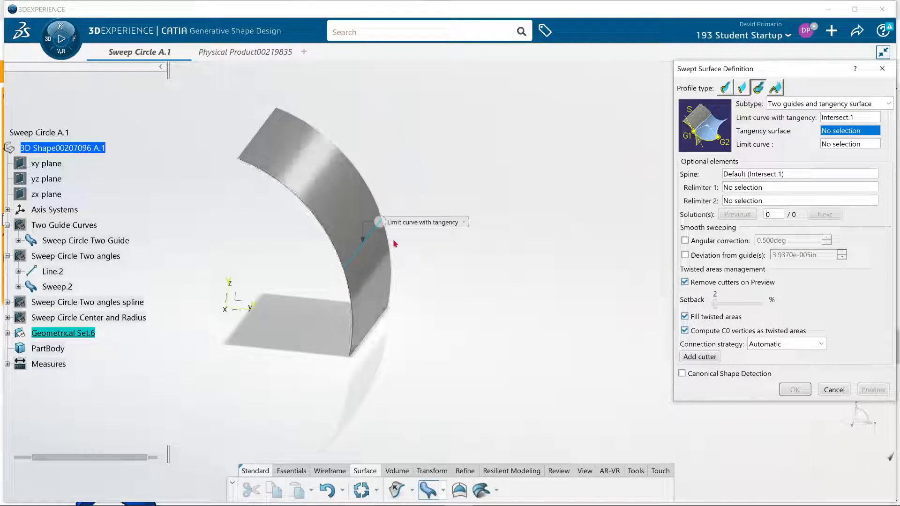
{"action": "left_click", "coordinate": [357, 217]}
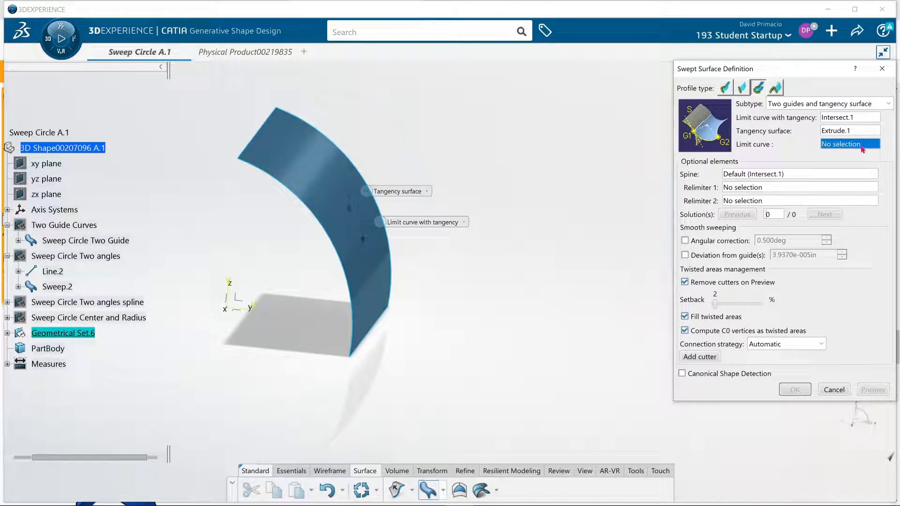
Create a new Point-Direction line in place as the sweep's limit curve, with a new point as its start.
{"action": "right_click", "coordinate": [862, 149]}
{"action": "mouse_move", "coordinate": [864, 154]}
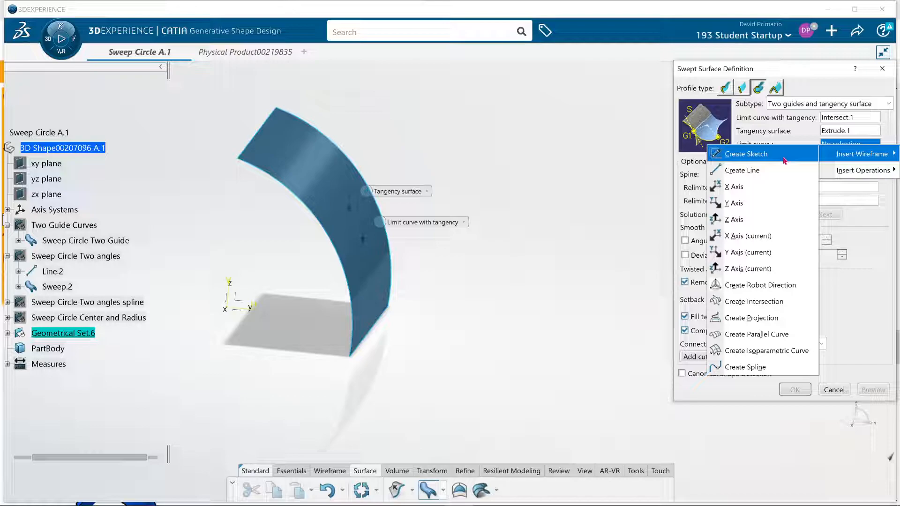
{"action": "left_click", "coordinate": [756, 171]}
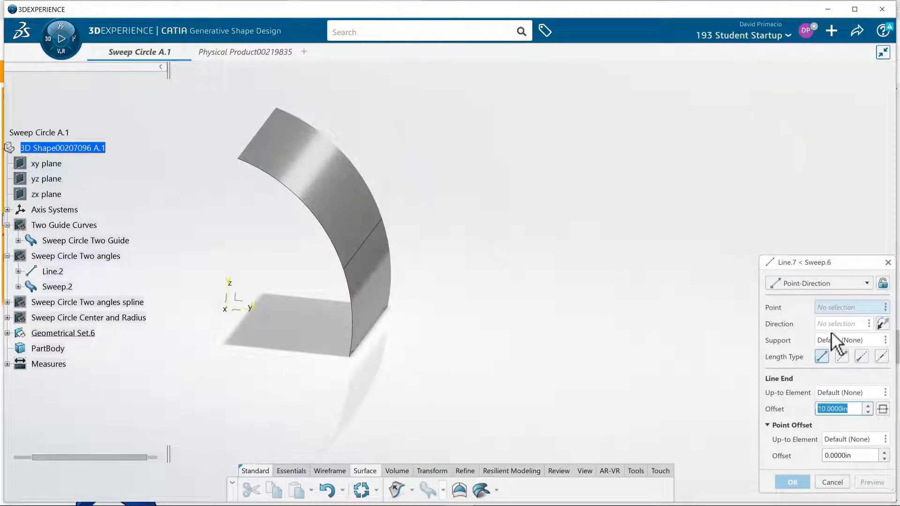
{"action": "right_click", "coordinate": [831, 308]}
{"action": "mouse_move", "coordinate": [831, 308]}
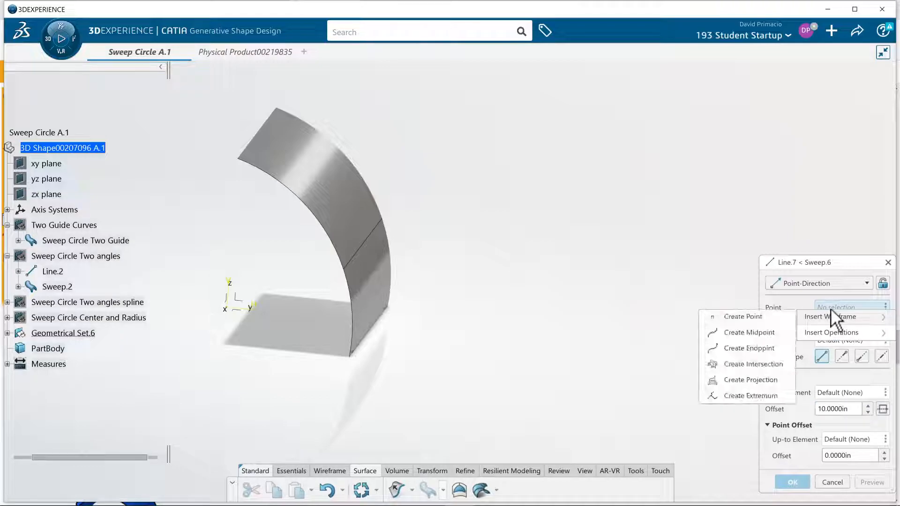
{"action": "left_click", "coordinate": [775, 318]}
Define the line's start point by coordinates at X 0, Y 5 and Z 1 in.
{"action": "left_click", "coordinate": [797, 263]}
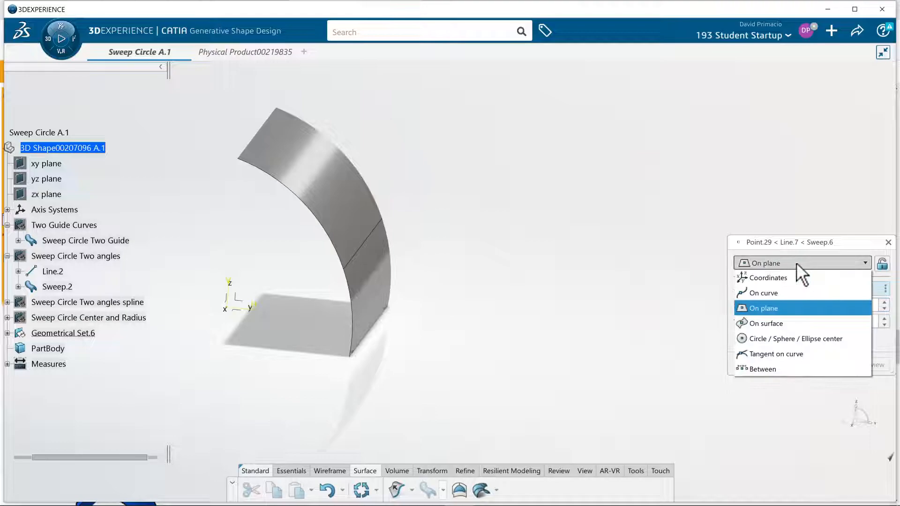
{"action": "left_click", "coordinate": [800, 277]}
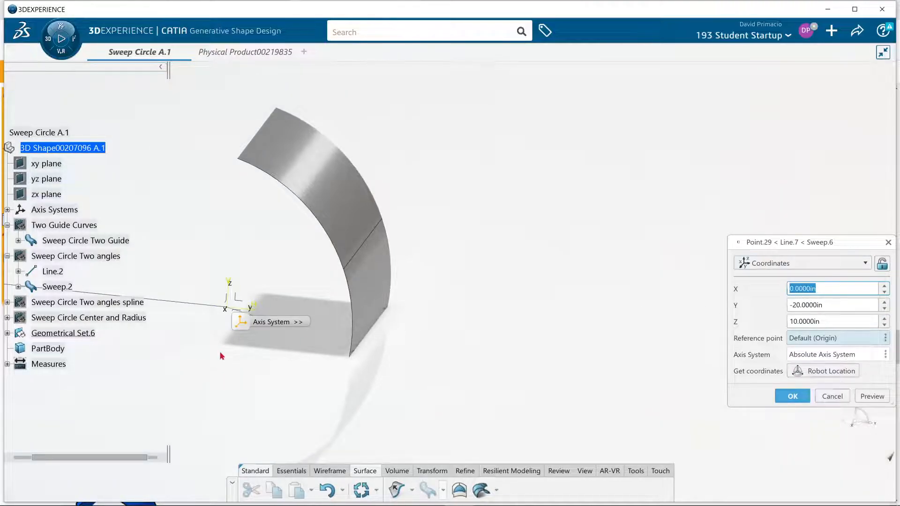
{"action": "middle_click_drag", "start_coordinate": [439, 380], "coordinate": [296, 426]}
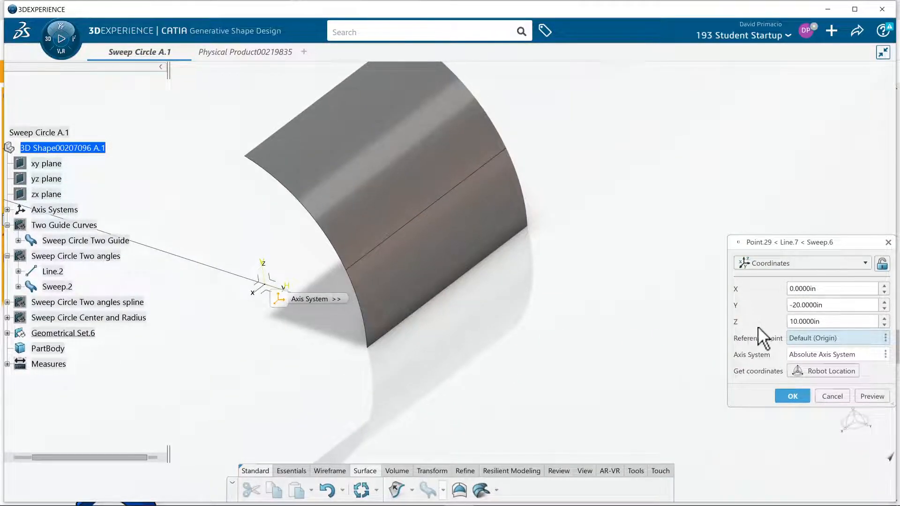
{"action": "left_click_drag", "start_coordinate": [832, 322], "coordinate": [703, 323]}
{"action": "type", "text": "1"}
{"action": "left_click_drag", "start_coordinate": [835, 306], "coordinate": [728, 297]}
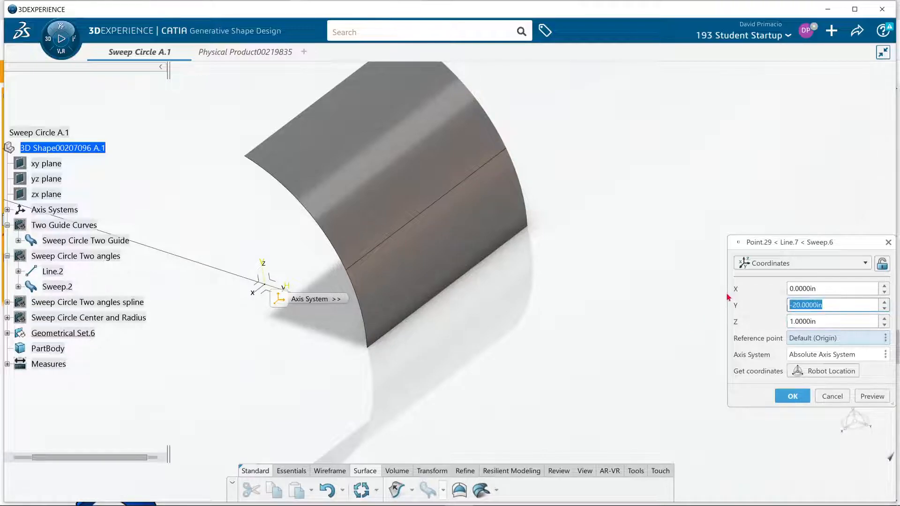
{"action": "type", "text": "0"}
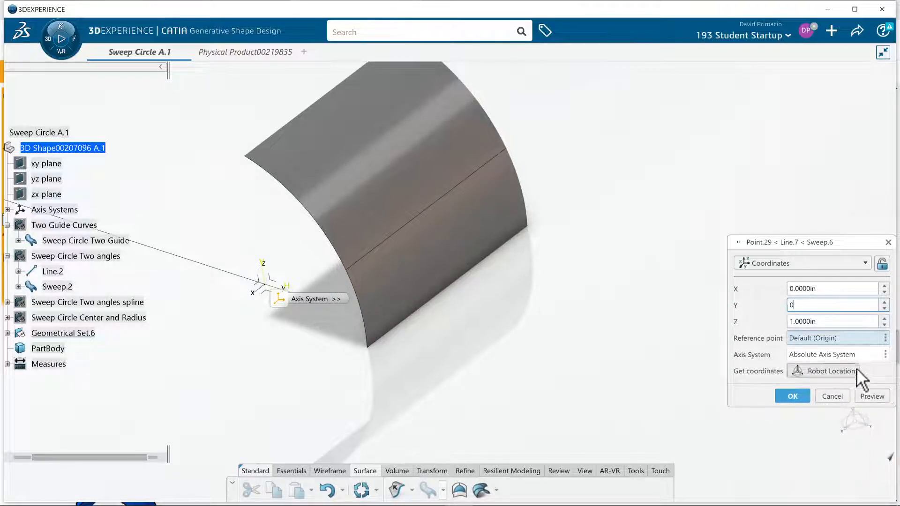
{"action": "left_click", "coordinate": [867, 394]}
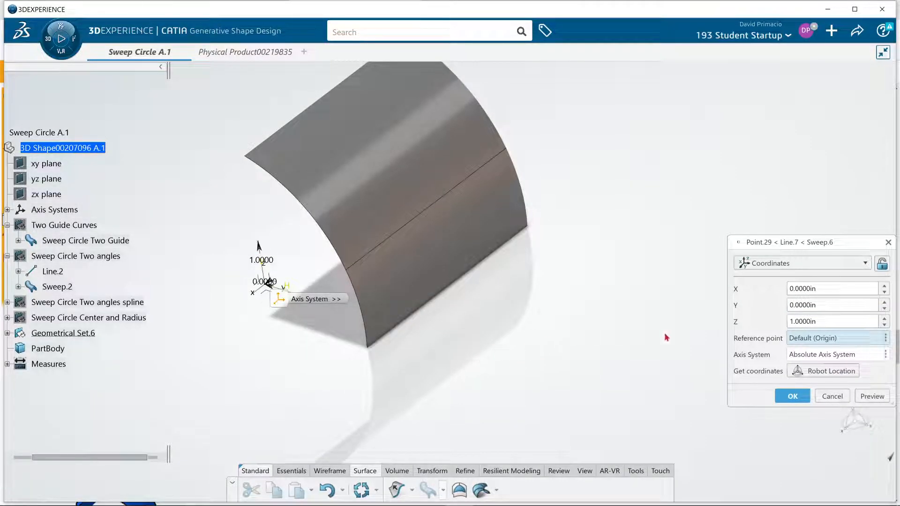
{"action": "triple_click", "coordinate": [885, 301]}
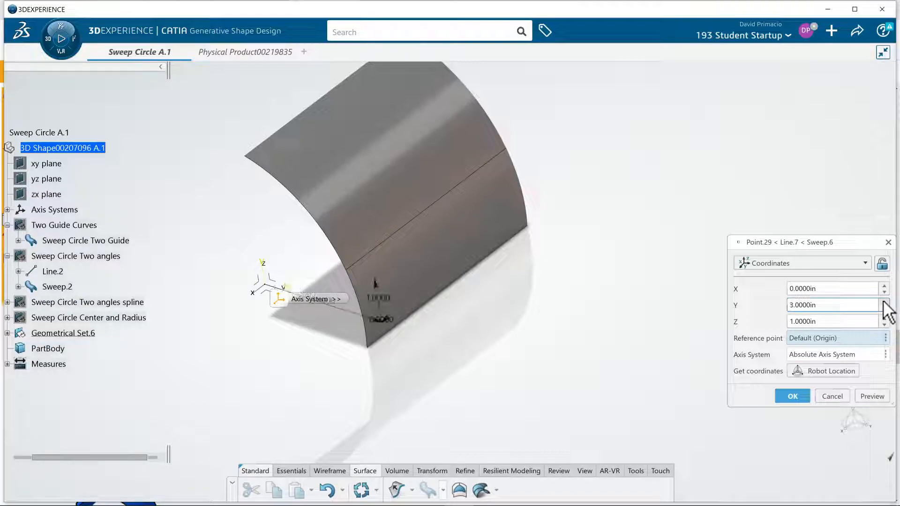
{"action": "double_click", "coordinate": [885, 302]}
{"action": "mouse_move", "coordinate": [373, 408]}
{"action": "middle_mouse_down"}
{"action": "mouse_move", "coordinate": [446, 395]}
{"action": "mouse_move", "coordinate": [487, 375]}
{"action": "mouse_move", "coordinate": [475, 343]}
{"action": "middle_mouse_up"}
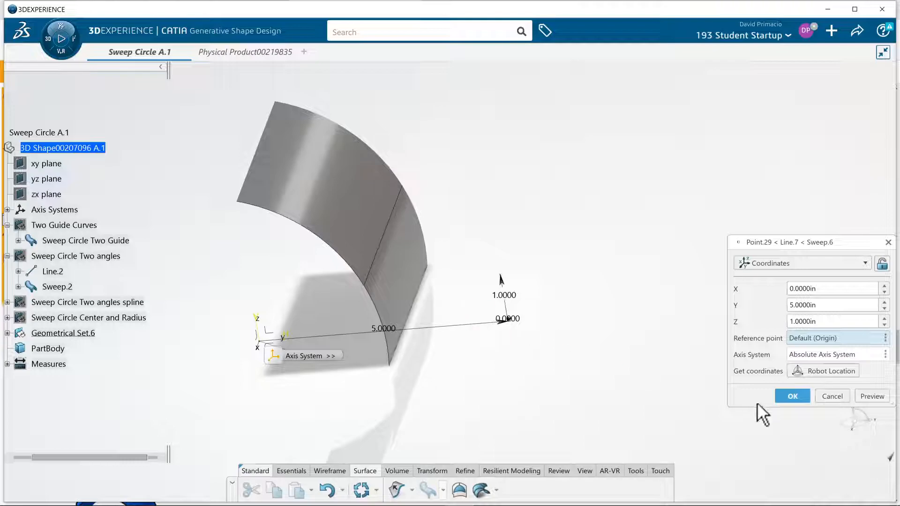
{"action": "left_click", "coordinate": [794, 395]}
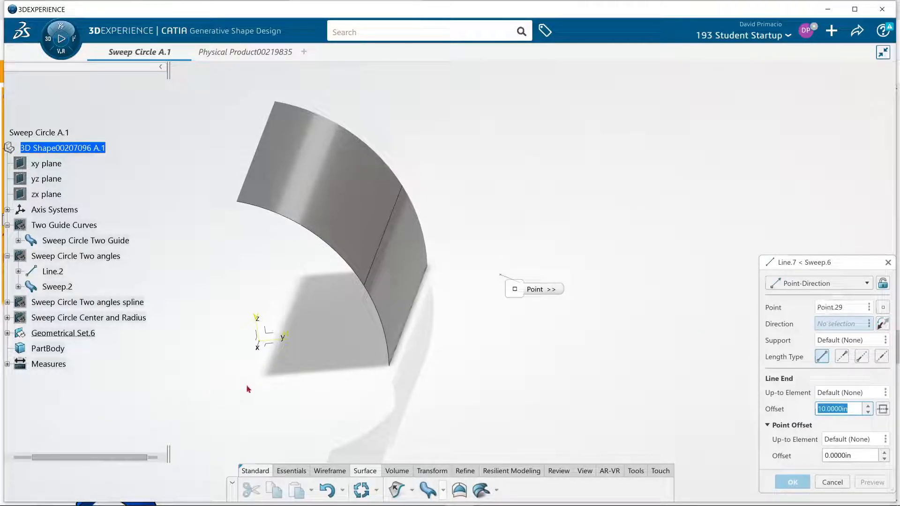
Set the line's direction to the X axis and reverse it.
{"action": "right_click", "coordinate": [831, 327]}
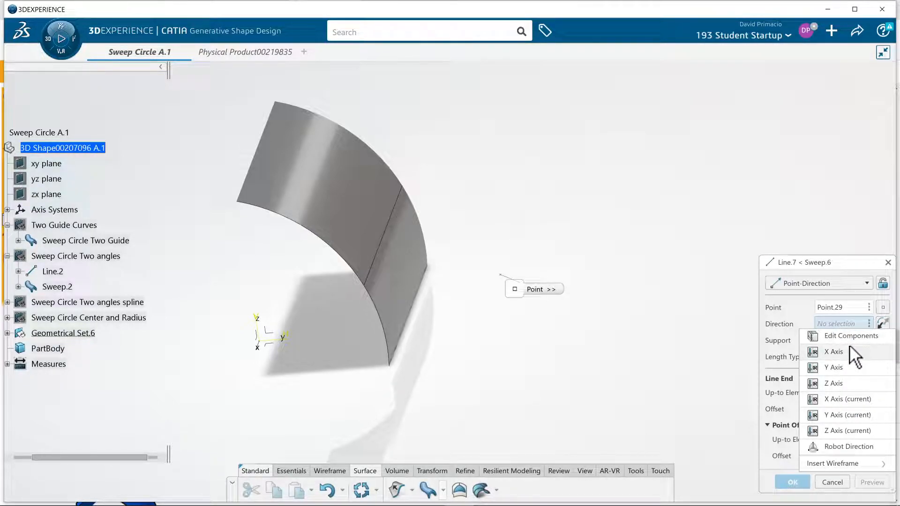
{"action": "left_click", "coordinate": [834, 351]}
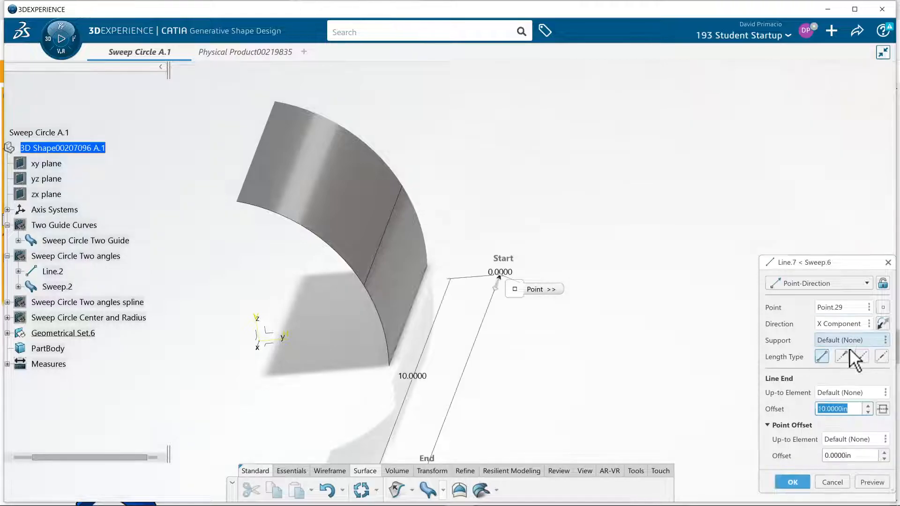
{"action": "left_click", "coordinate": [882, 325]}
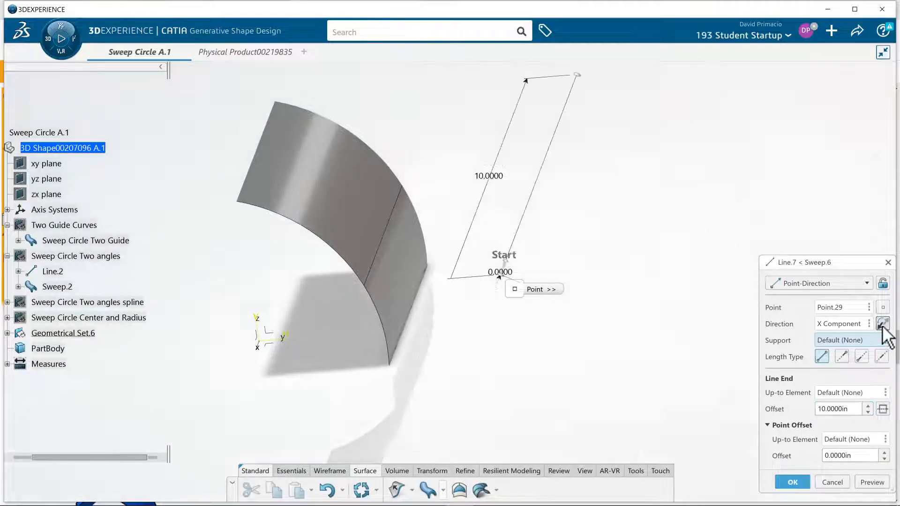
{"action": "middle_click_drag", "start_coordinate": [425, 218], "coordinate": [415, 241]}
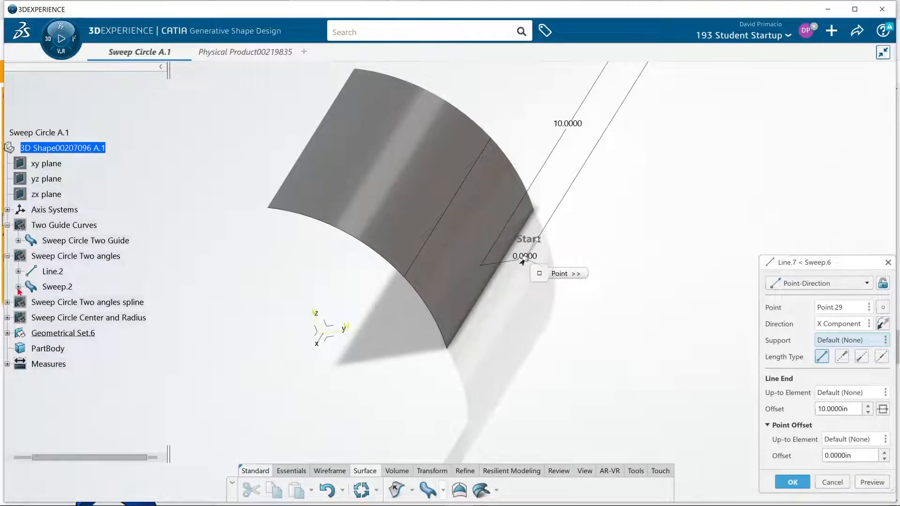
Set the line's end offset to 5 in and accept it as the sweep's limit curve.
{"action": "left_click", "coordinate": [7, 333]}
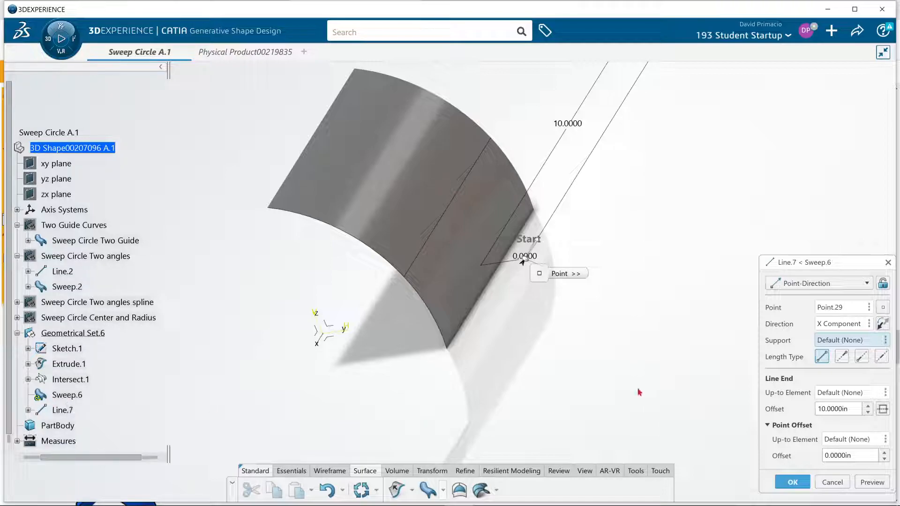
{"action": "left_click_drag", "start_coordinate": [856, 412], "coordinate": [779, 410]}
{"action": "type", "text": "5"}
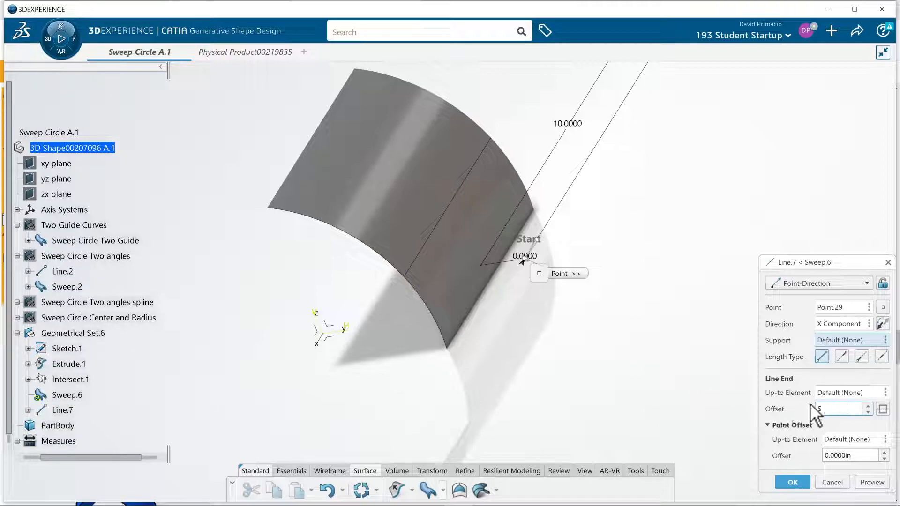
{"action": "left_click", "coordinate": [880, 477]}
{"action": "mouse_move", "coordinate": [476, 283]}
{"action": "middle_mouse_down"}
{"action": "mouse_move", "coordinate": [468, 294]}
{"action": "mouse_move", "coordinate": [506, 290]}
{"action": "middle_mouse_up"}
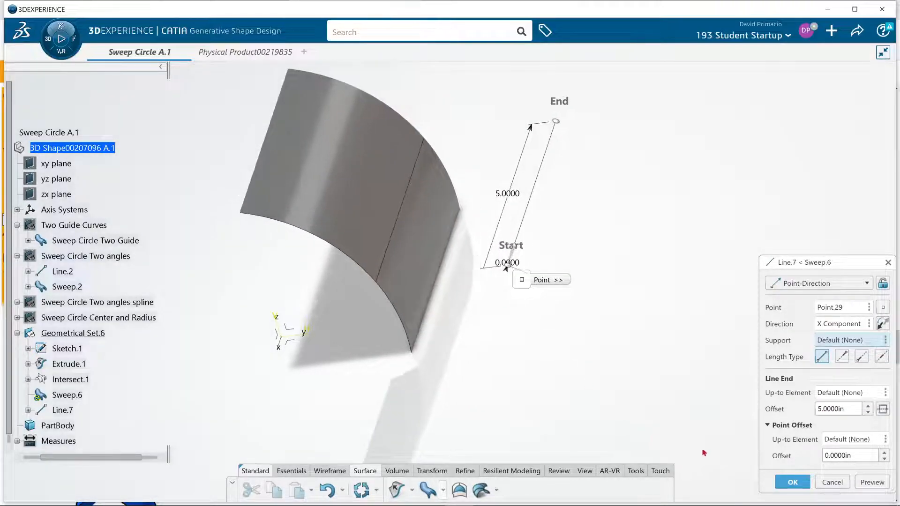
{"action": "left_click", "coordinate": [793, 482]}
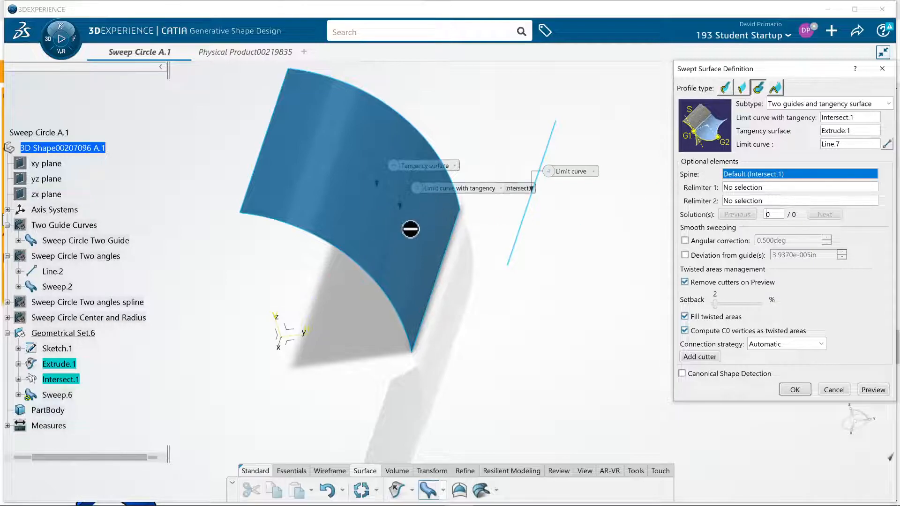
Use the absolute X axis as the sweep's spine, preview the surface and create it.
{"action": "middle_click_drag", "start_coordinate": [669, 251], "coordinate": [623, 272]}
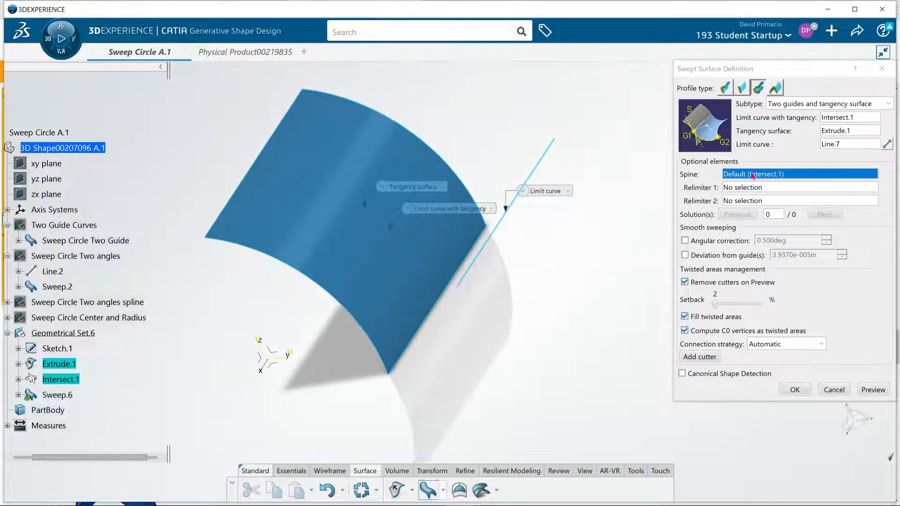
{"action": "left_click", "coordinate": [262, 369]}
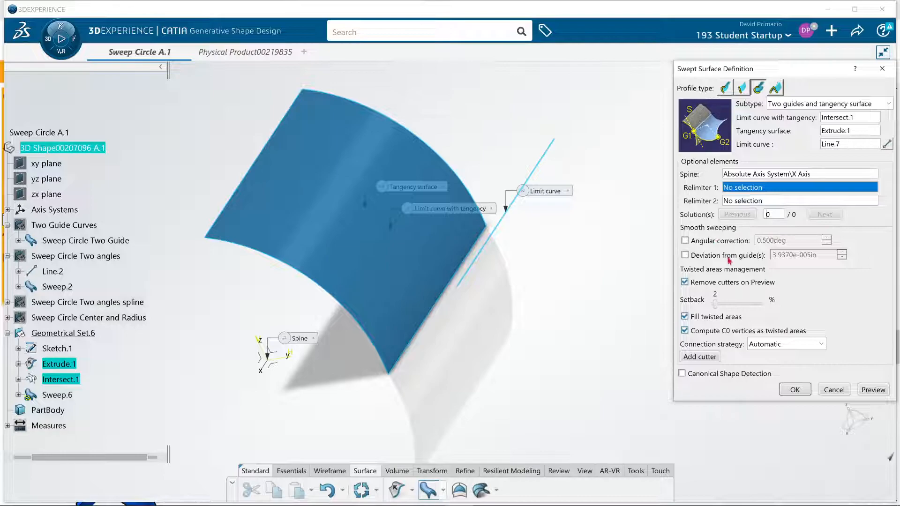
{"action": "left_click", "coordinate": [874, 392]}
{"action": "middle_click_drag", "start_coordinate": [424, 415], "coordinate": [392, 362]}
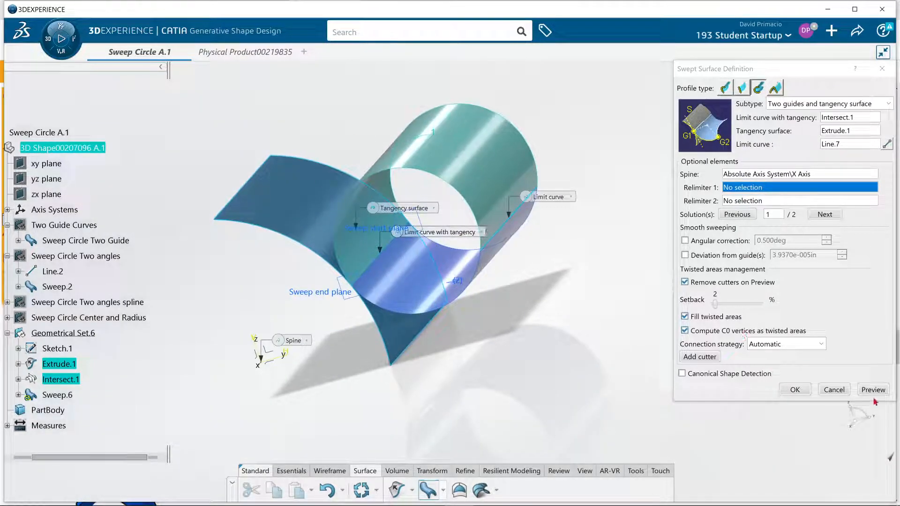
{"action": "left_click", "coordinate": [797, 392]}
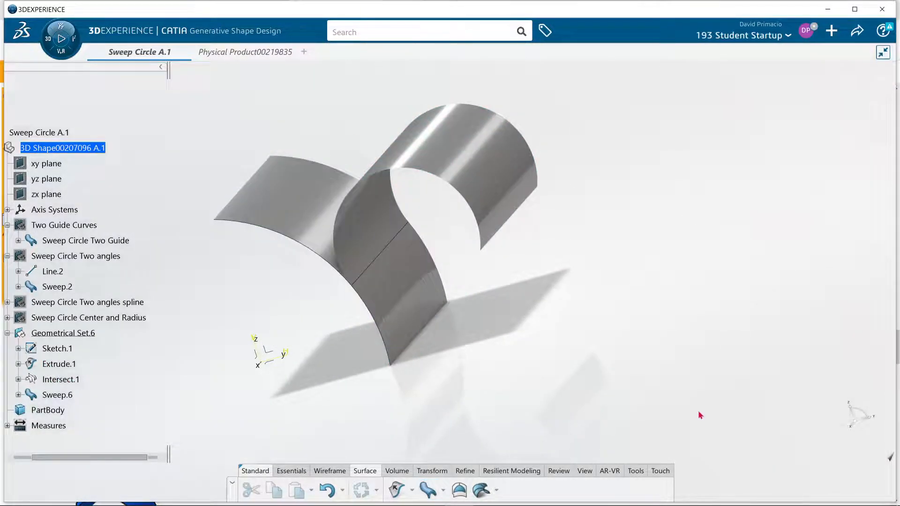
Edit the new circular sweep to use solution 2 of 2, and apply it.
{"action": "double_click", "coordinate": [484, 151]}
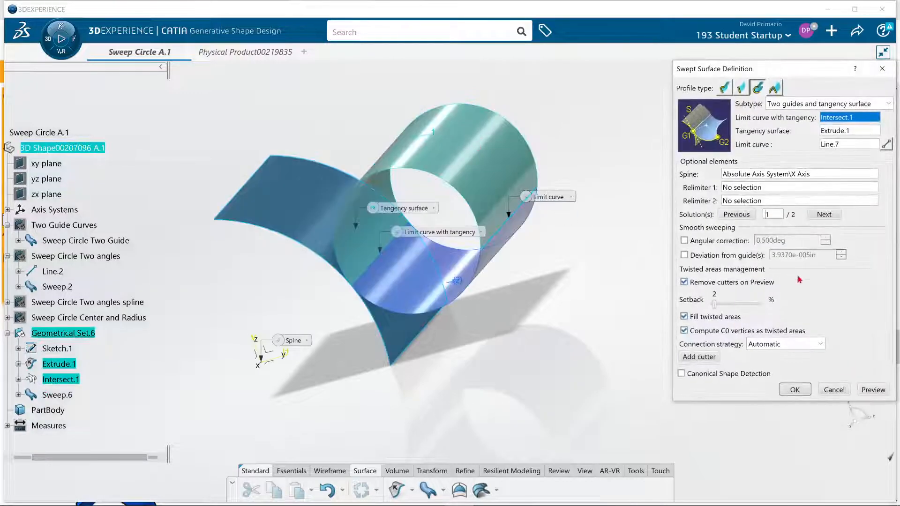
{"action": "left_click", "coordinate": [825, 214]}
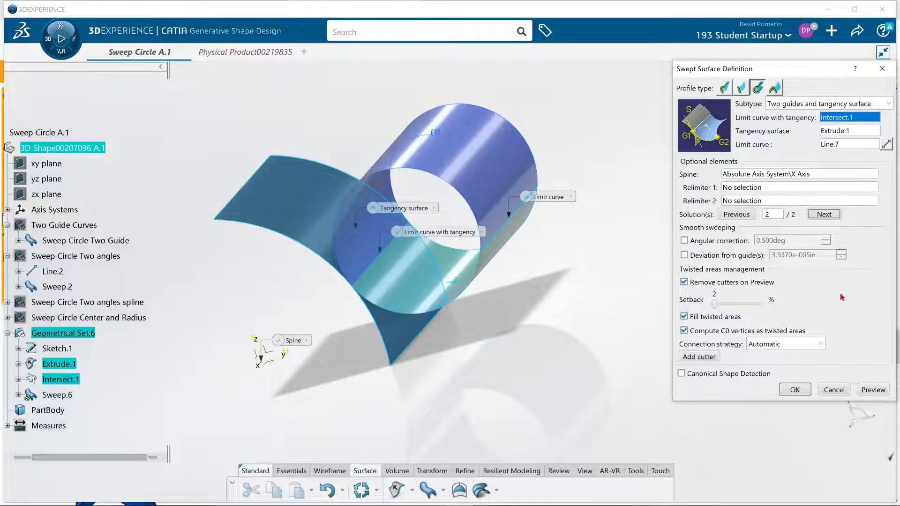
{"action": "left_click", "coordinate": [879, 387]}
{"action": "left_click", "coordinate": [796, 389]}
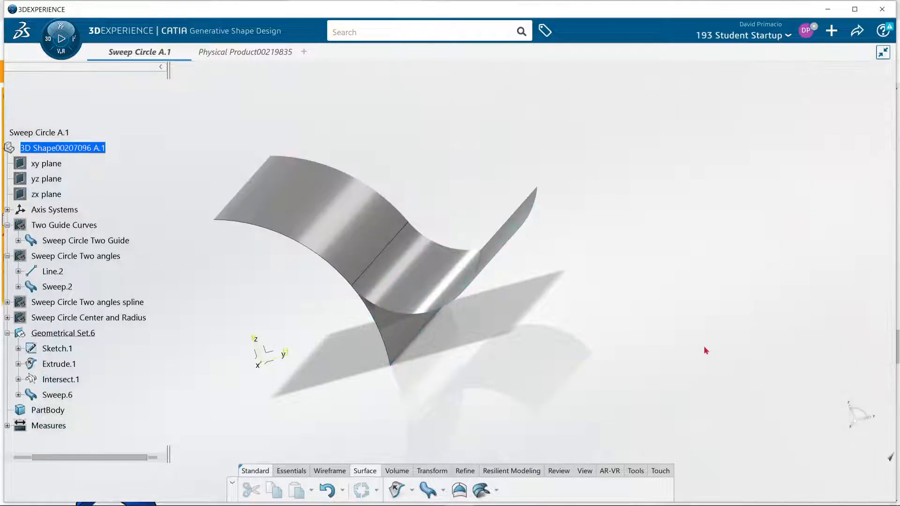
{"action": "middle_click_drag", "start_coordinate": [569, 327], "coordinate": [215, 349]}
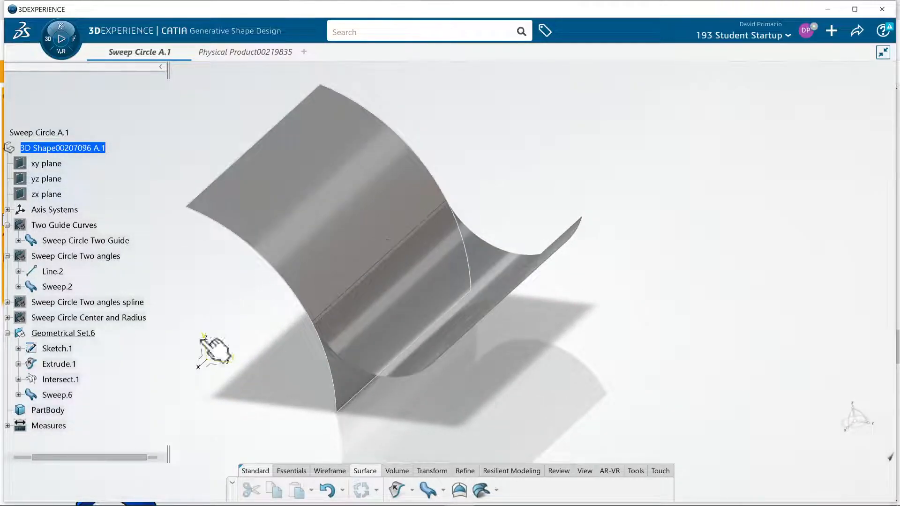
{"action": "left_click", "coordinate": [428, 490]}
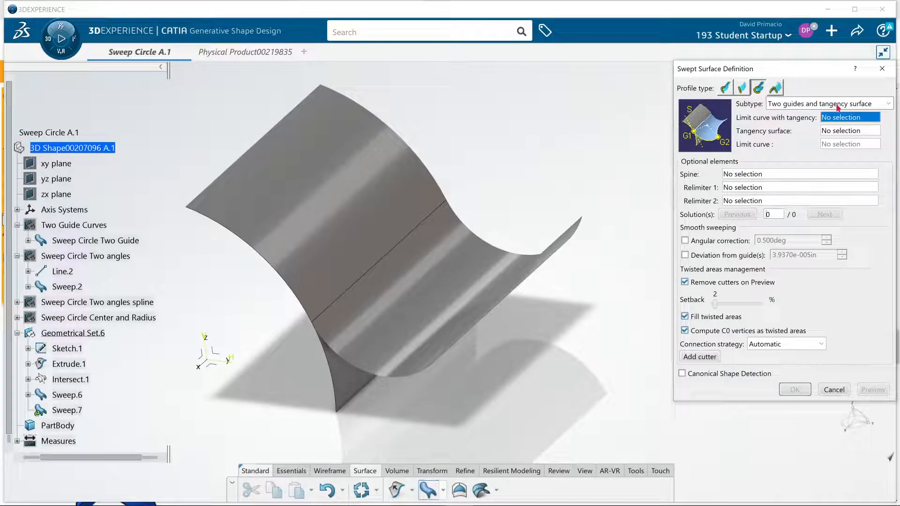
{"action": "middle_click_drag", "start_coordinate": [519, 323], "coordinate": [495, 339]}
{"action": "left_click", "coordinate": [834, 389]}
{"action": "middle_click_drag", "start_coordinate": [352, 438], "coordinate": [321, 394]}
Start a spline and add four empty point rows to its definition.
{"action": "left_click", "coordinate": [324, 471]}
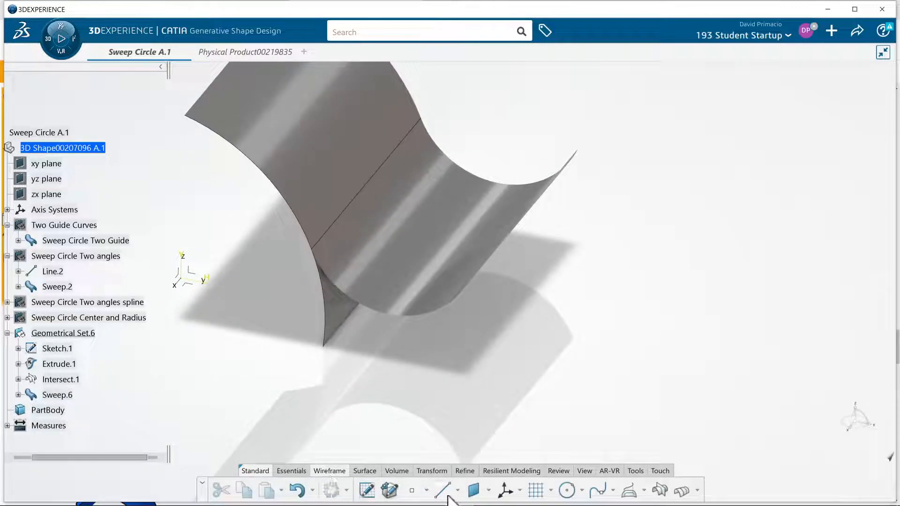
{"action": "left_click", "coordinate": [605, 490]}
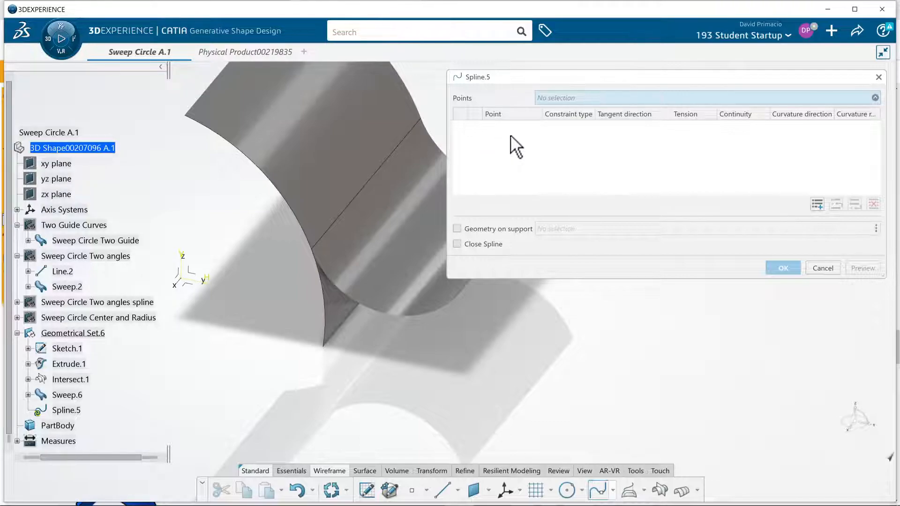
{"action": "left_click", "coordinate": [817, 205]}
{"action": "left_click", "coordinate": [816, 206]}
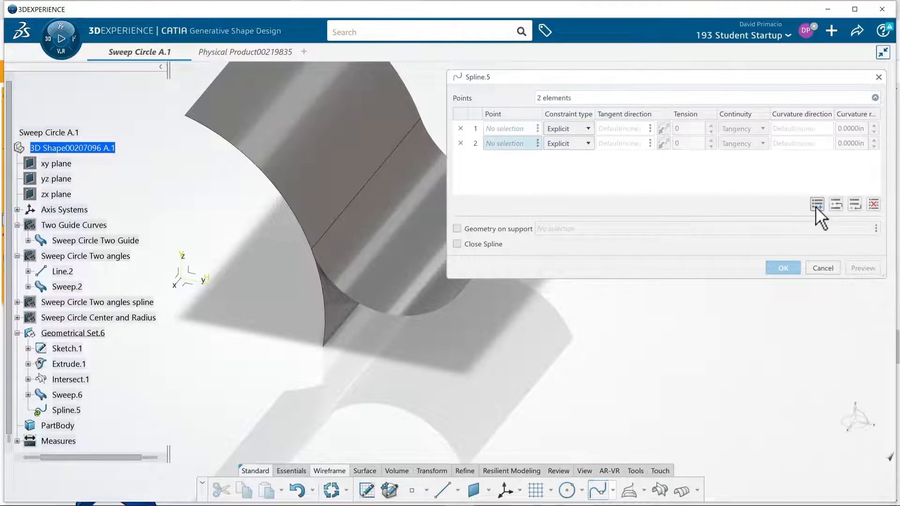
{"action": "left_click", "coordinate": [817, 205]}
{"action": "left_click", "coordinate": [817, 205]}
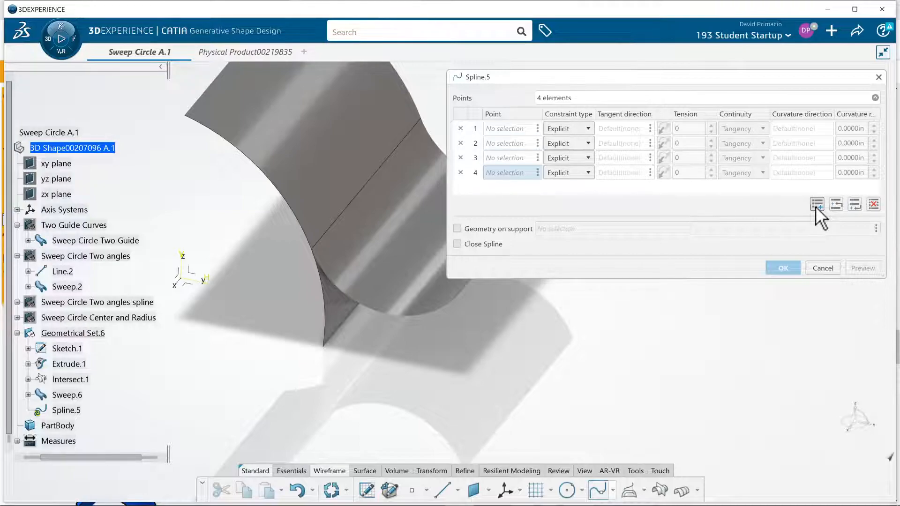
Create a new point in place for the spline's first row, using the On plane type.
{"action": "right_click", "coordinate": [507, 126]}
{"action": "mouse_move", "coordinate": [511, 127]}
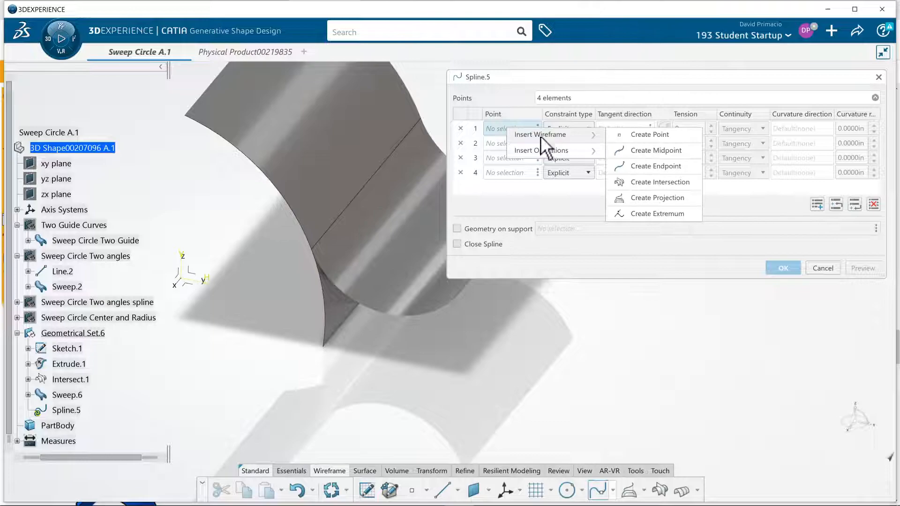
{"action": "left_click", "coordinate": [639, 137]}
{"action": "left_click", "coordinate": [750, 265]}
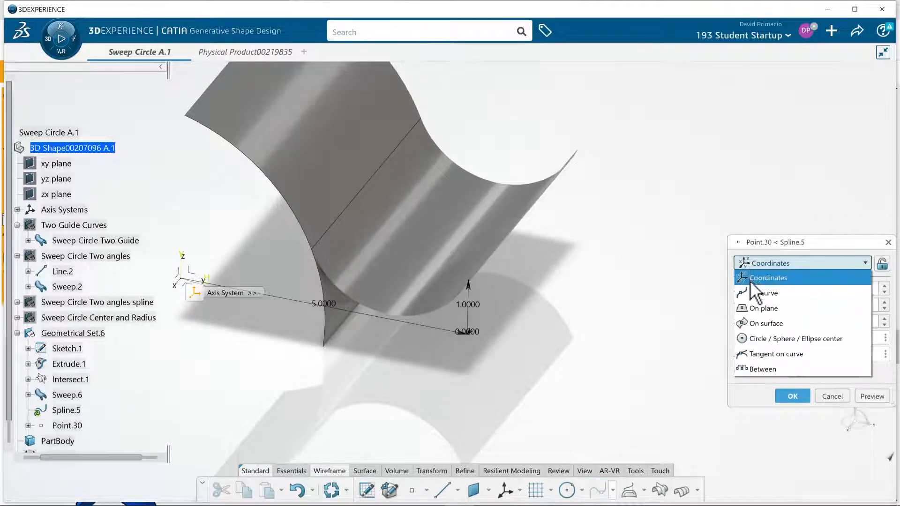
{"action": "left_click", "coordinate": [763, 308]}
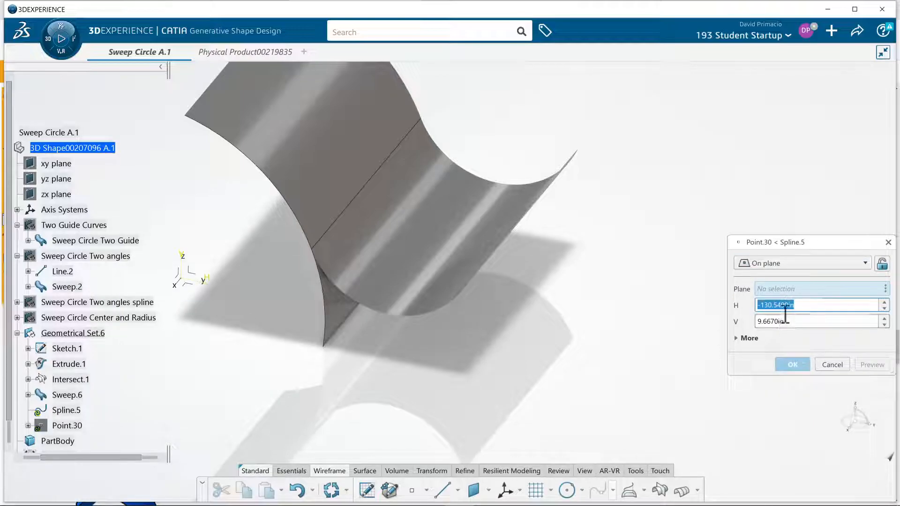
Create a plane offset 1 in from the absolute XY plane as the point's support, and place the point at about H 1.03, V 5.46 in.
{"action": "right_click", "coordinate": [780, 284]}
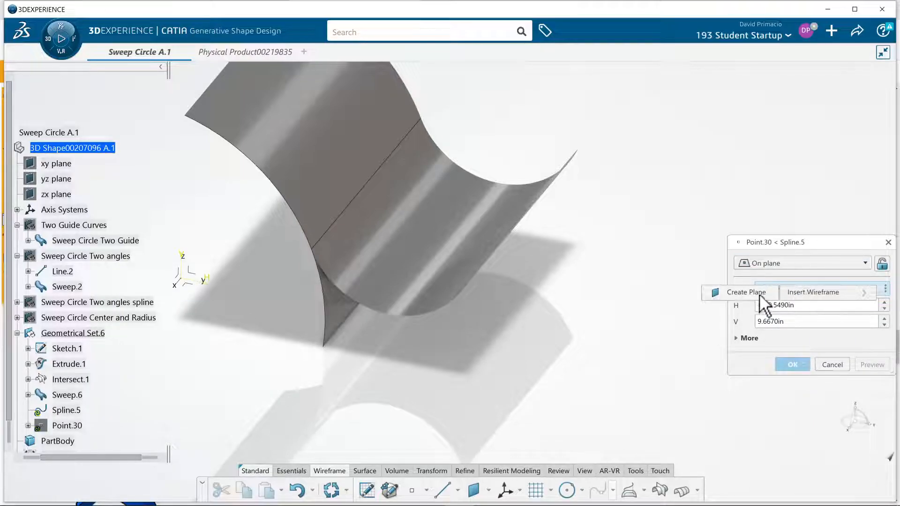
{"action": "left_click", "coordinate": [753, 292]}
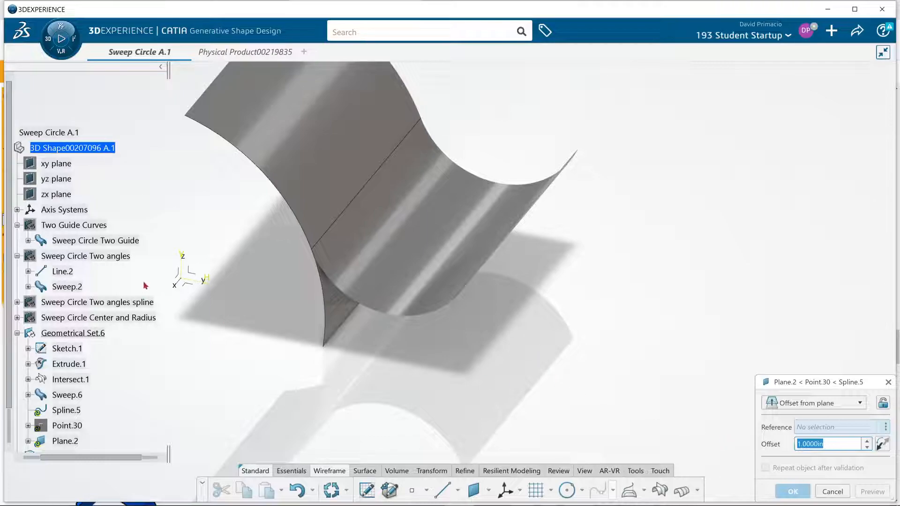
{"action": "left_click", "coordinate": [194, 281]}
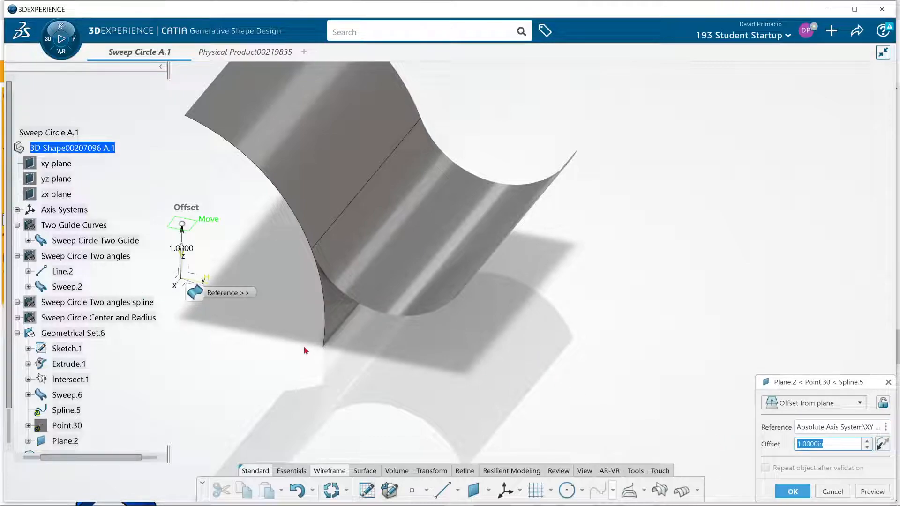
{"action": "left_click", "coordinate": [792, 493]}
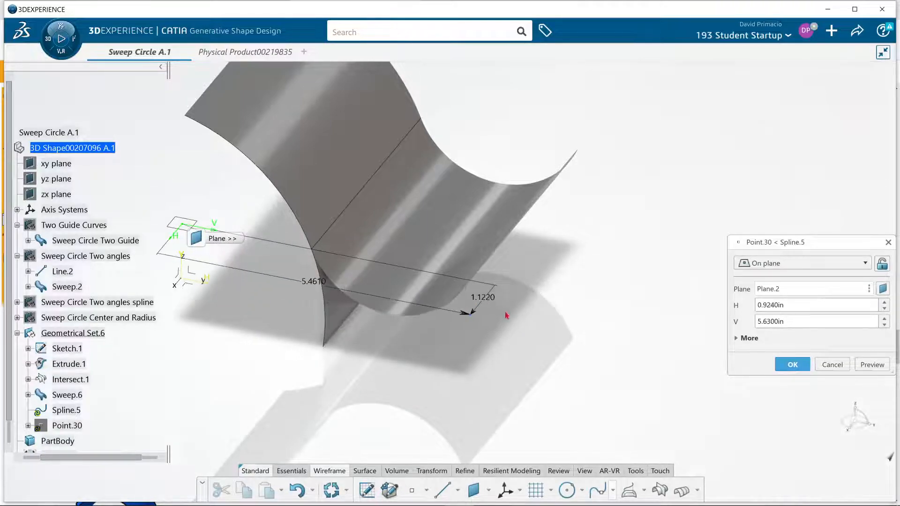
{"action": "left_click", "coordinate": [467, 316]}
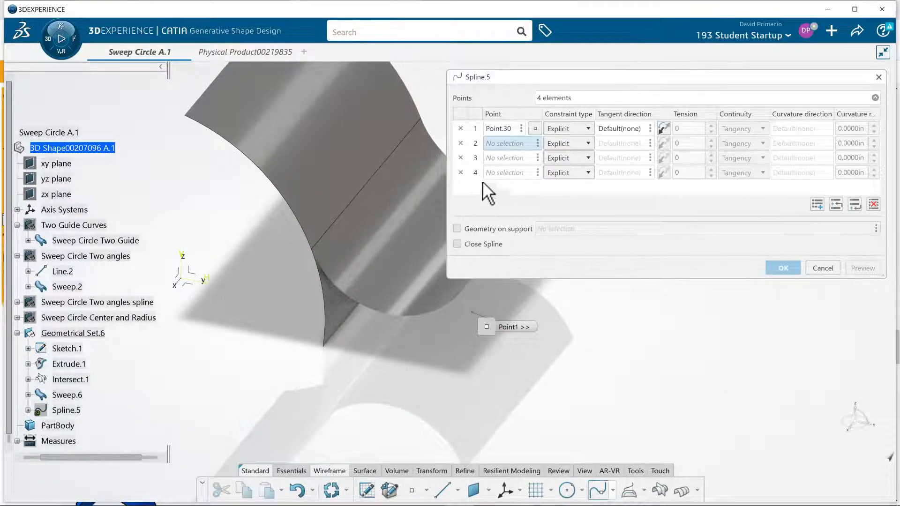
Start creating a new point in place for the spline's second row.
{"action": "right_click", "coordinate": [497, 145]}
{"action": "mouse_move", "coordinate": [592, 169]}
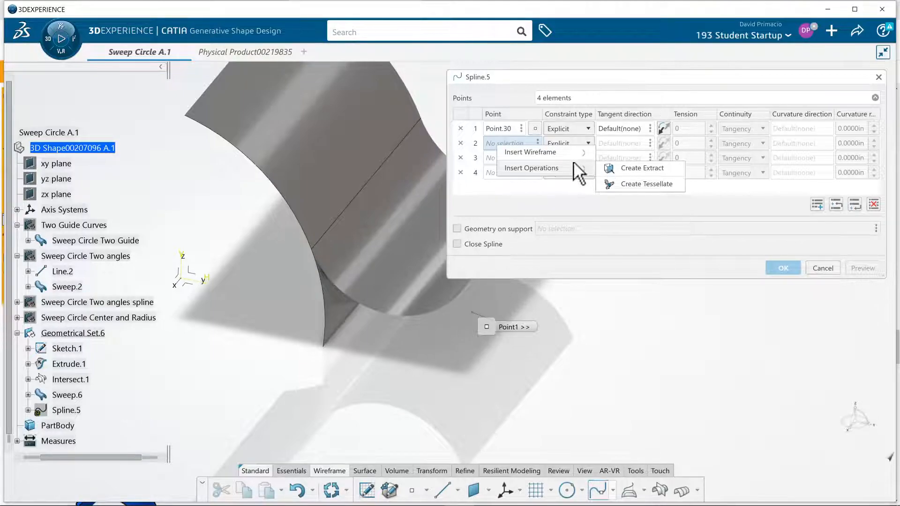
{"action": "mouse_move", "coordinate": [566, 149]}
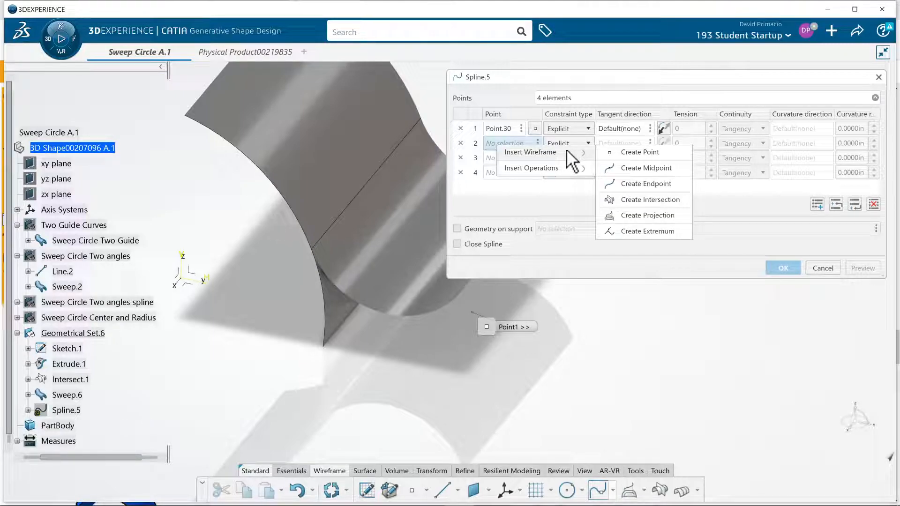
{"action": "left_click", "coordinate": [619, 144]}
{"action": "right_click", "coordinate": [519, 142]}
{"action": "mouse_move", "coordinate": [544, 148]}
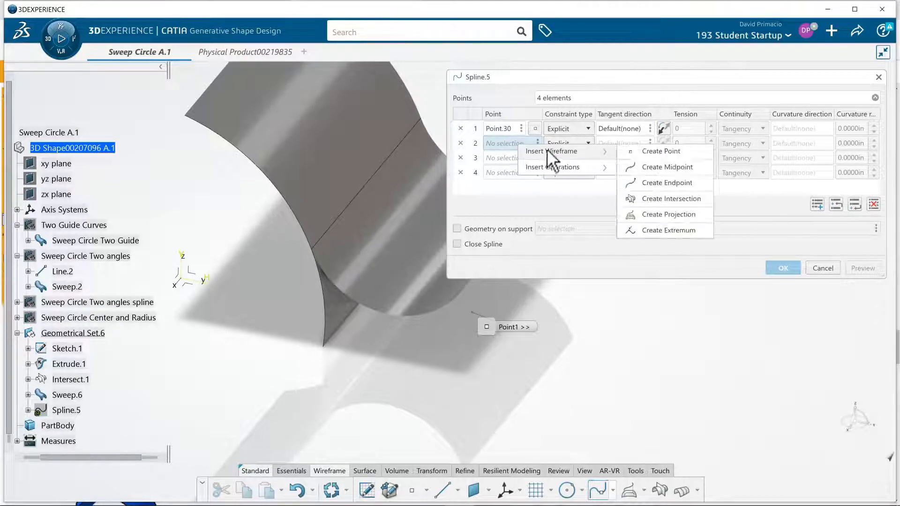
{"action": "left_click", "coordinate": [661, 151]}
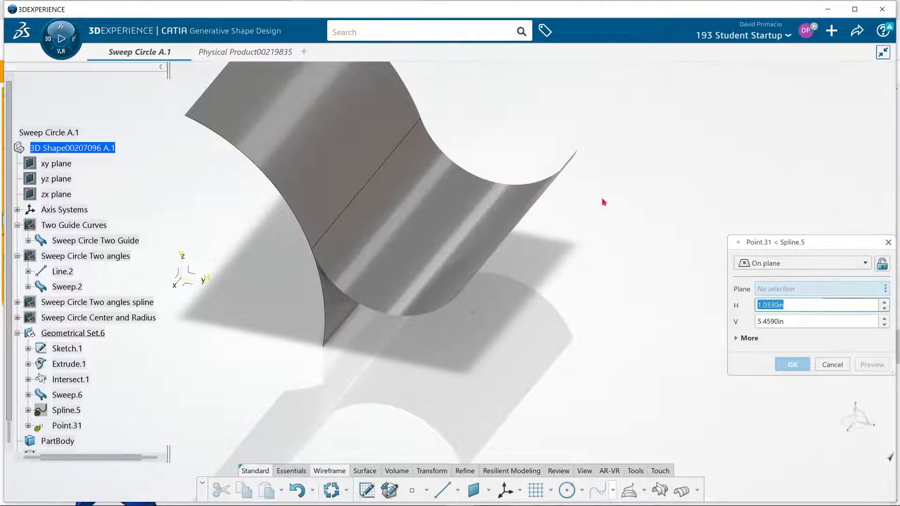
Use the first point's offset plane, Plane.2, as support and place the second spline point at about H -0.94, V 5.94 in.
{"action": "right_click", "coordinate": [775, 289]}
{"action": "mouse_move", "coordinate": [786, 296]}
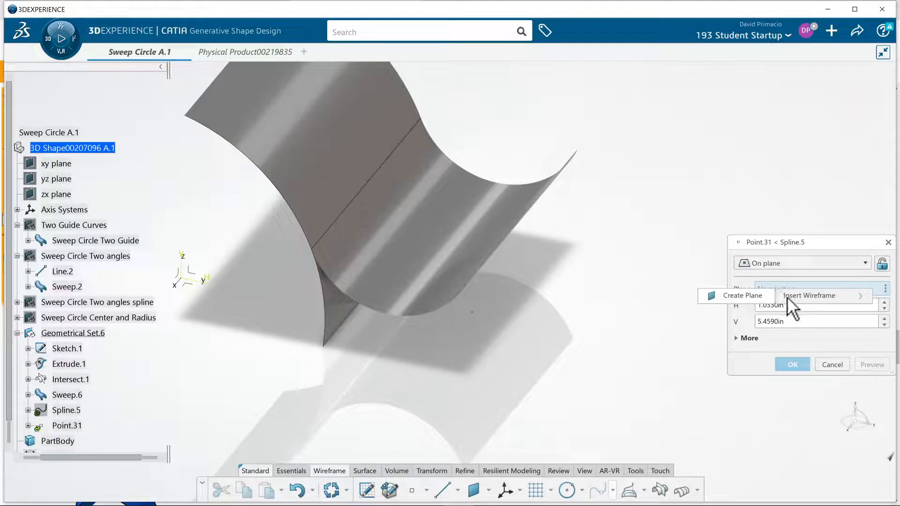
{"action": "left_click", "coordinate": [764, 286]}
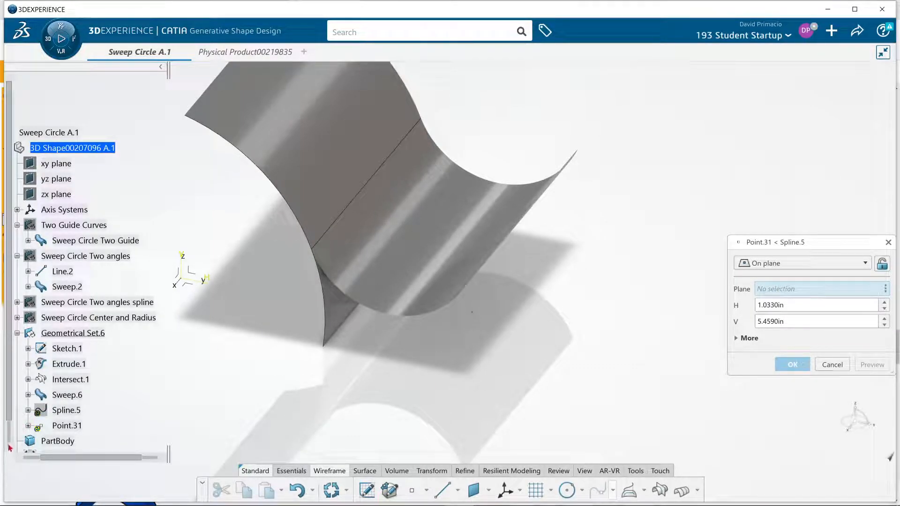
{"action": "scroll", "coordinate": [9, 448], "scroll_direction": "down", "scroll_amount": 1}
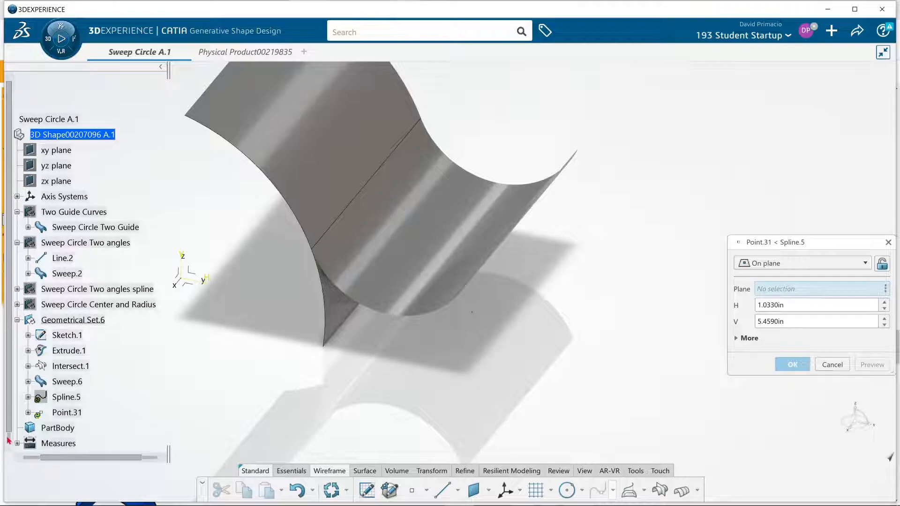
{"action": "left_click", "coordinate": [28, 398]}
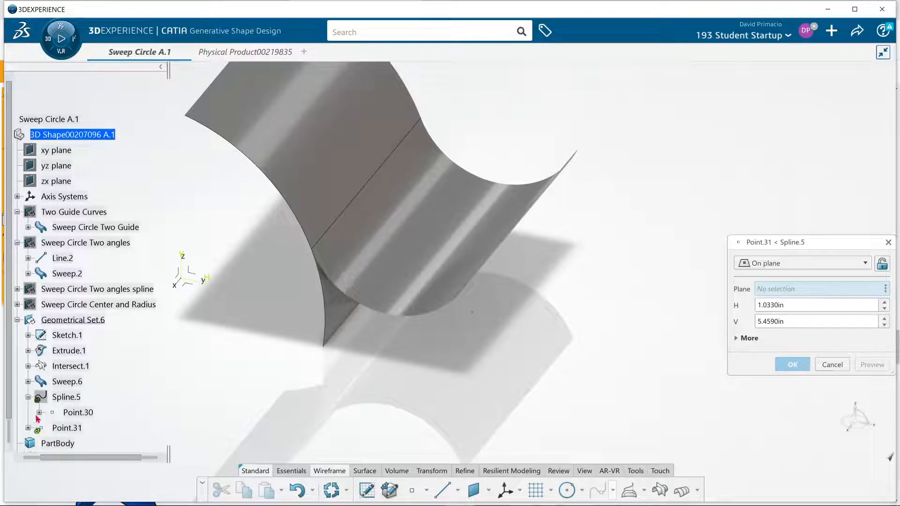
{"action": "left_click", "coordinate": [39, 412]}
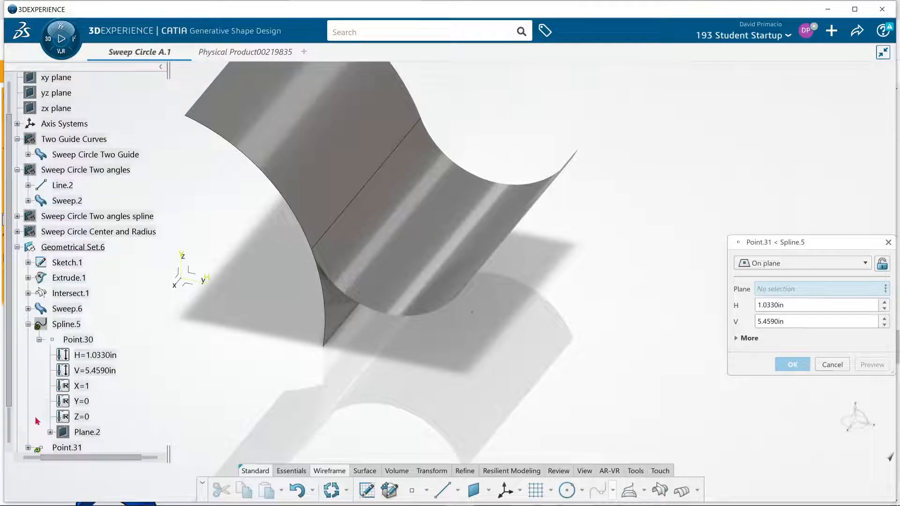
{"action": "left_click", "coordinate": [92, 434]}
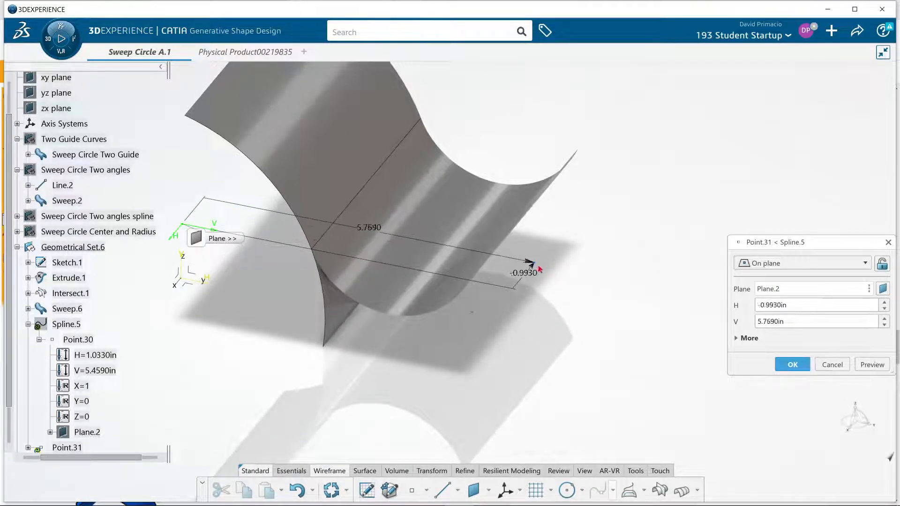
{"action": "left_click", "coordinate": [549, 281]}
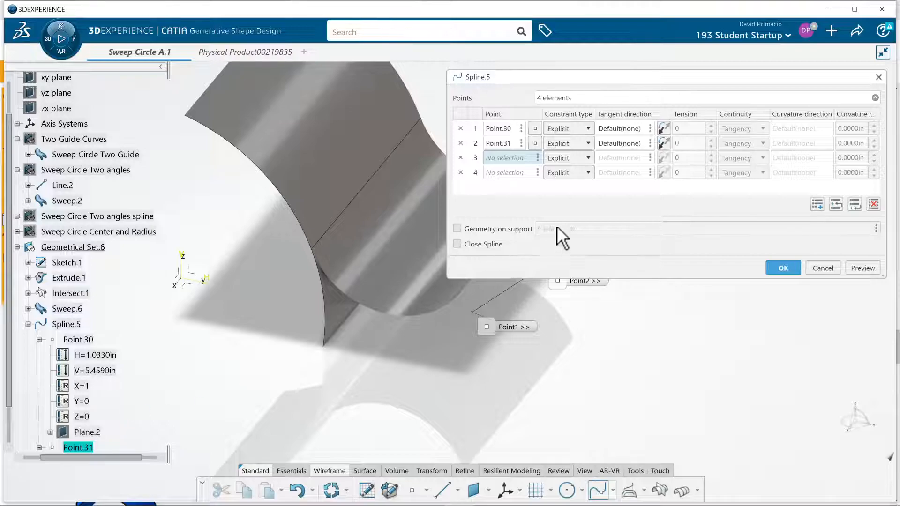
Create the spline's third point in place on Plane.2, at about H -2.36, V 5.69 in.
{"action": "right_click", "coordinate": [527, 157]}
{"action": "mouse_move", "coordinate": [548, 164]}
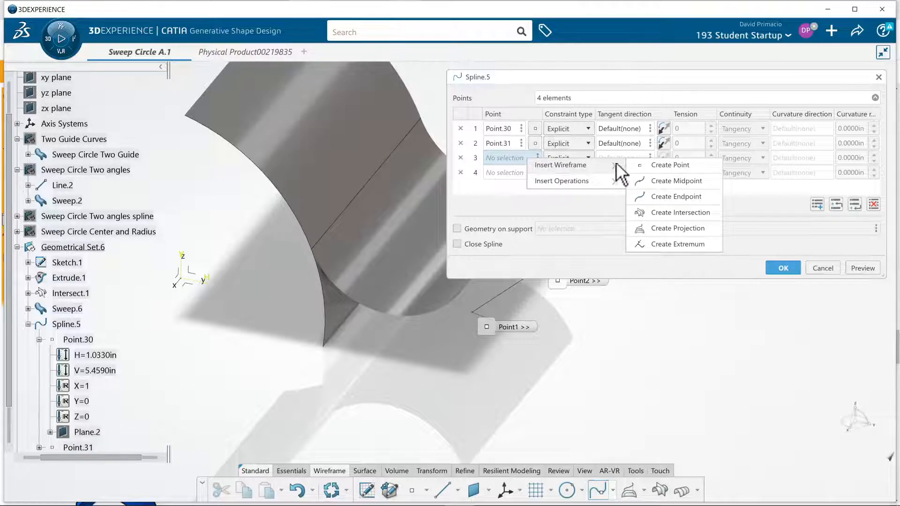
{"action": "left_click", "coordinate": [638, 164]}
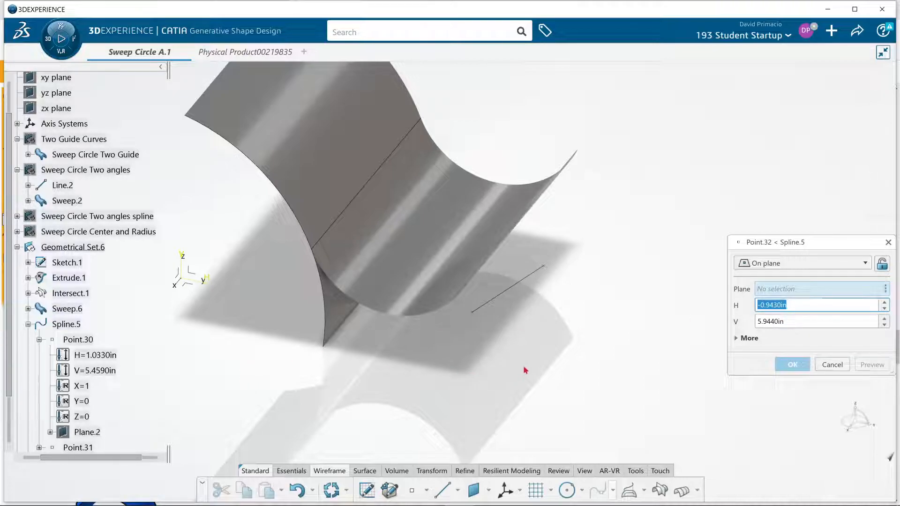
{"action": "left_click", "coordinate": [109, 433]}
{"action": "left_click", "coordinate": [576, 242]}
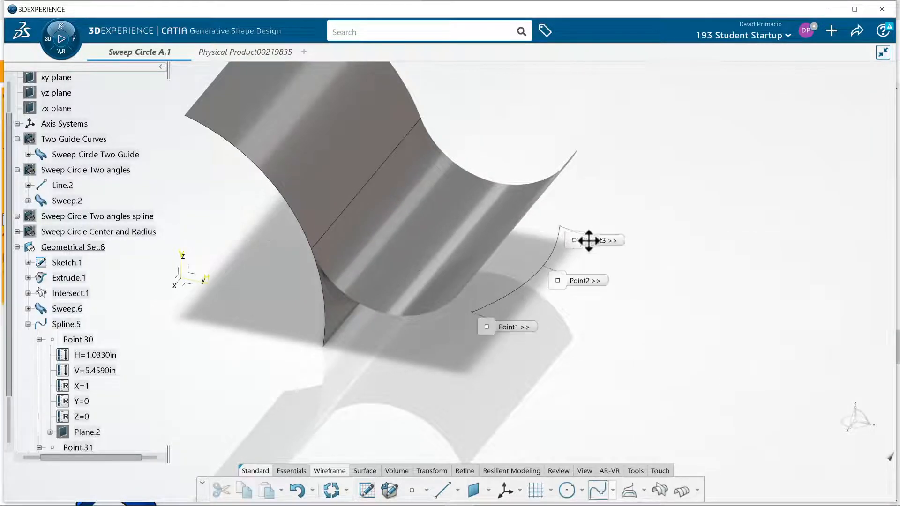
Create the spline's fourth point in place on Plane.2, beyond the third point, and complete the spline.
{"action": "right_click", "coordinate": [522, 168]}
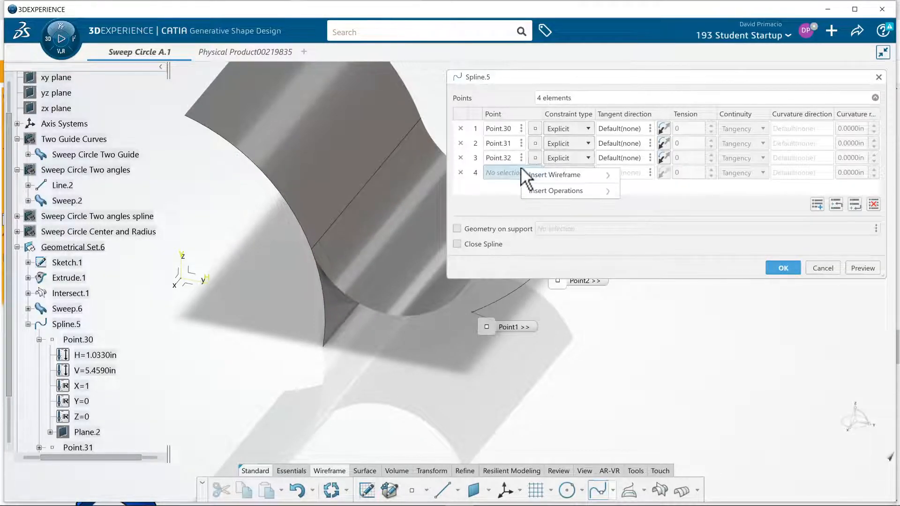
{"action": "mouse_move", "coordinate": [529, 173]}
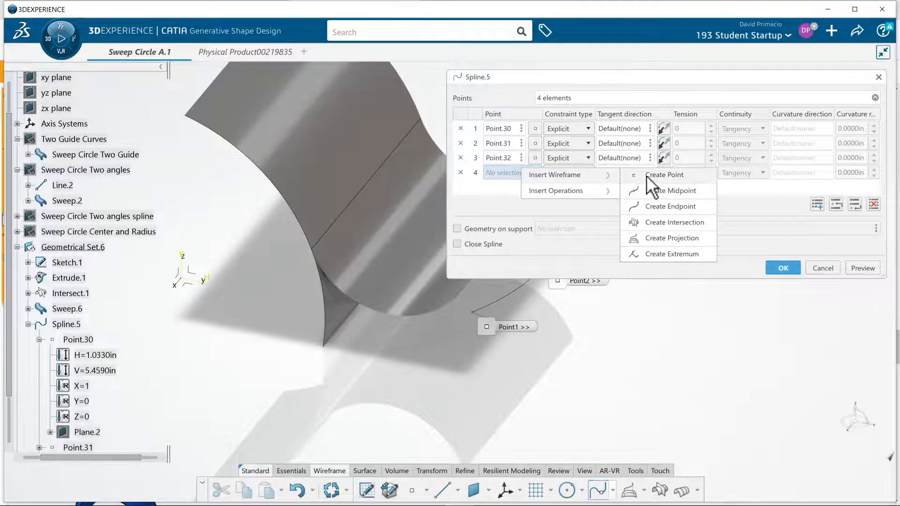
{"action": "left_click", "coordinate": [98, 432]}
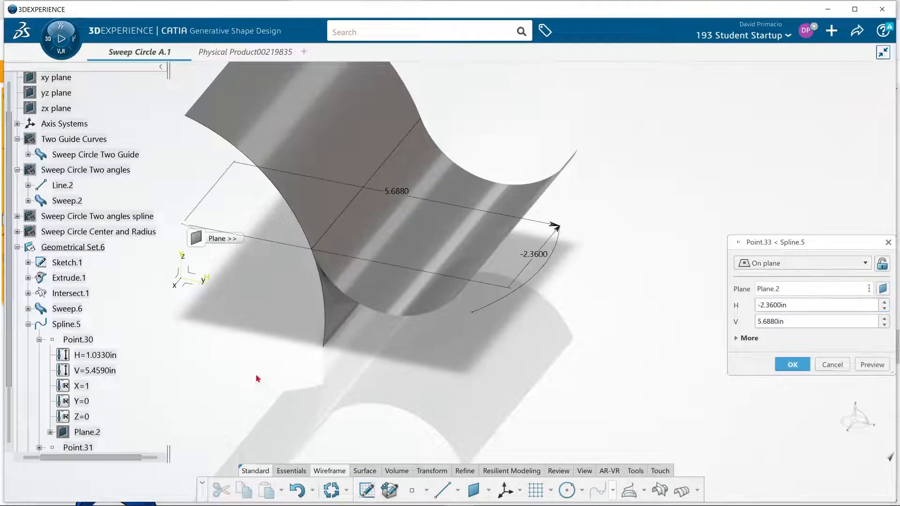
{"action": "left_click", "coordinate": [595, 206]}
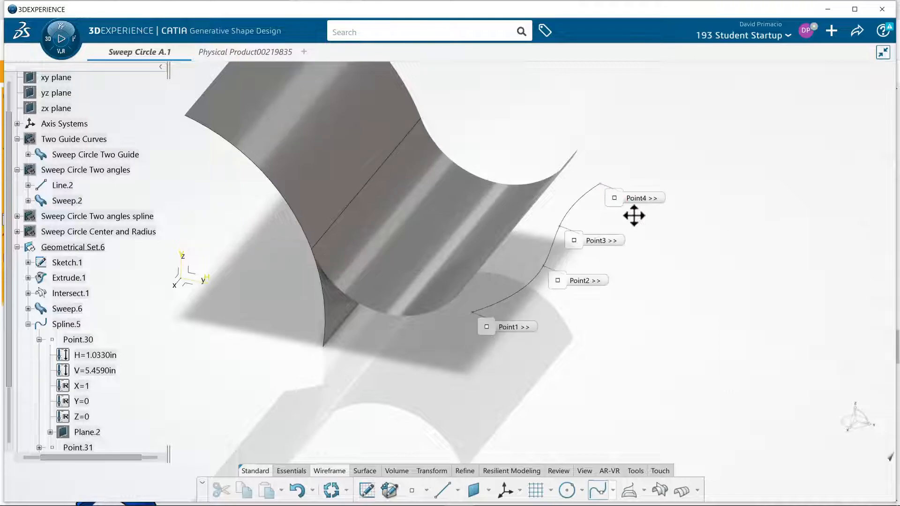
{"action": "left_click", "coordinate": [783, 269]}
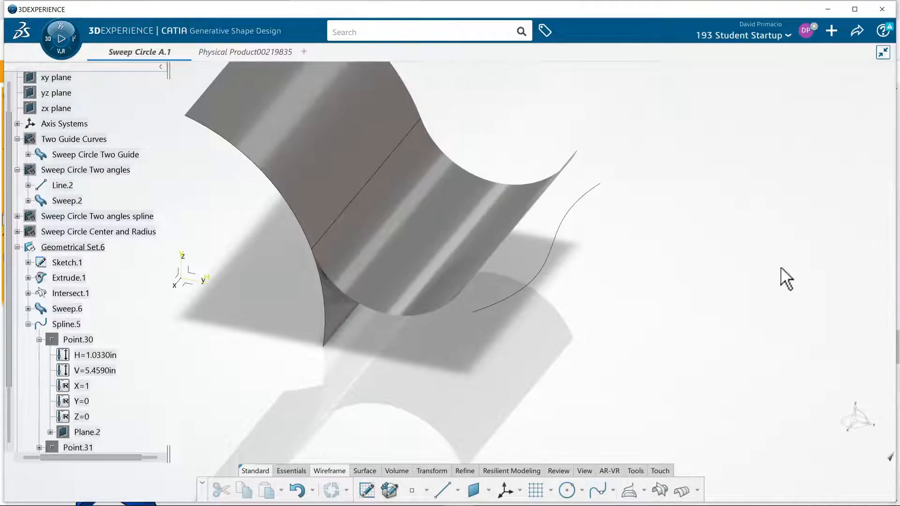
Edit Sweep.6 to use the new spline as its limit curve instead of the line, and apply it.
{"action": "scroll", "coordinate": [100, 426], "scroll_direction": "down", "scroll_amount": 1}
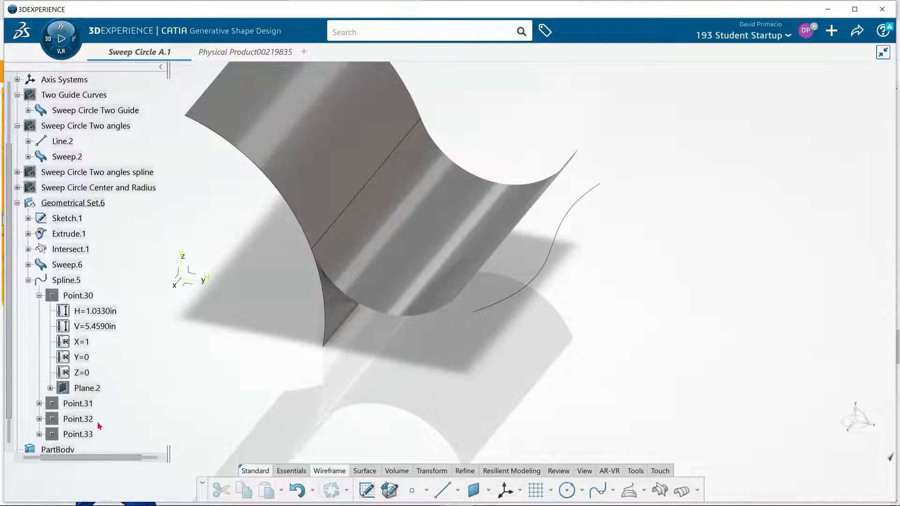
{"action": "scroll", "coordinate": [86, 430], "scroll_direction": "down", "scroll_amount": 1}
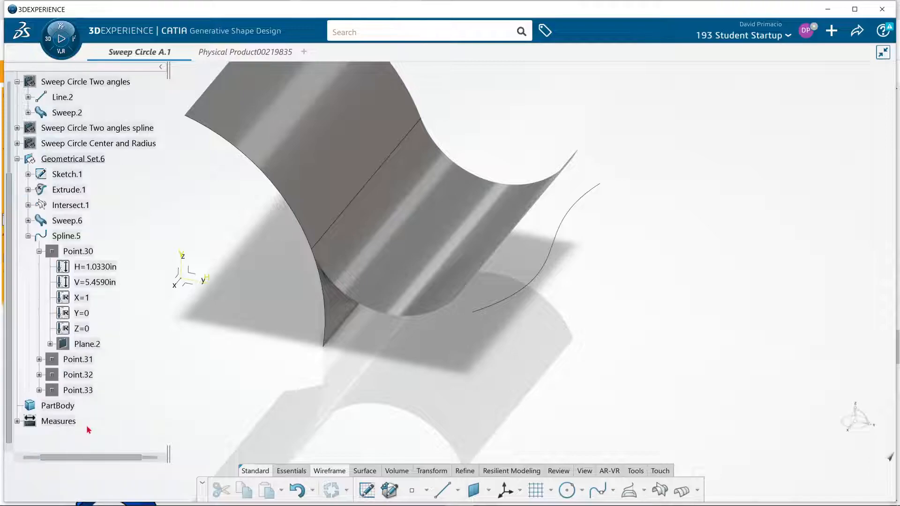
{"action": "double_click", "coordinate": [67, 221]}
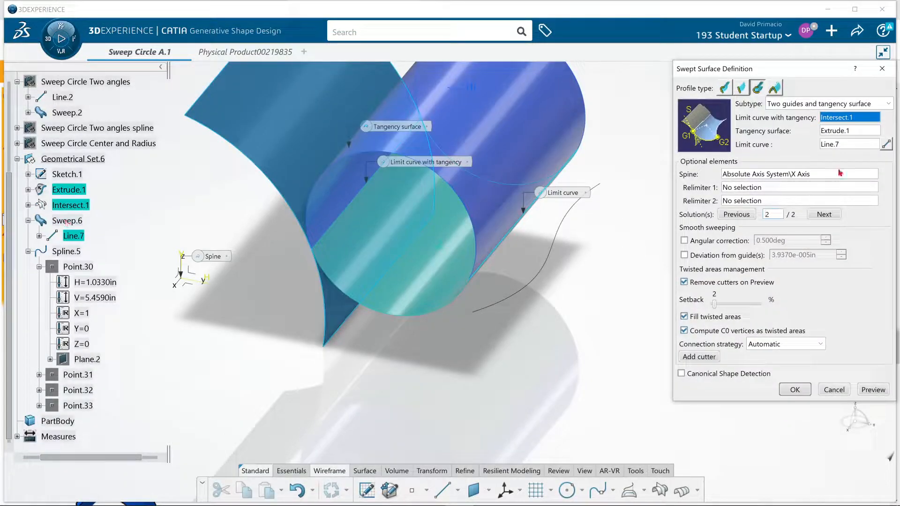
{"action": "left_click", "coordinate": [839, 143]}
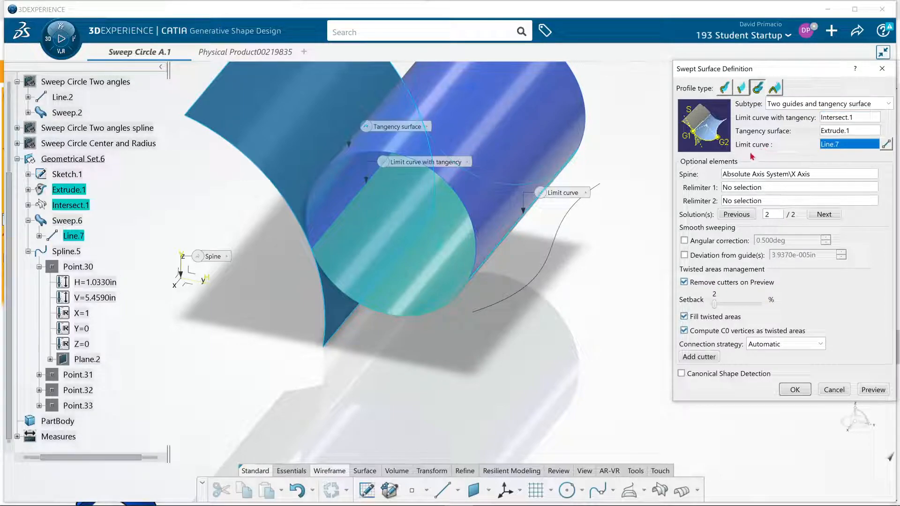
{"action": "left_click", "coordinate": [550, 241]}
{"action": "left_click", "coordinate": [795, 390]}
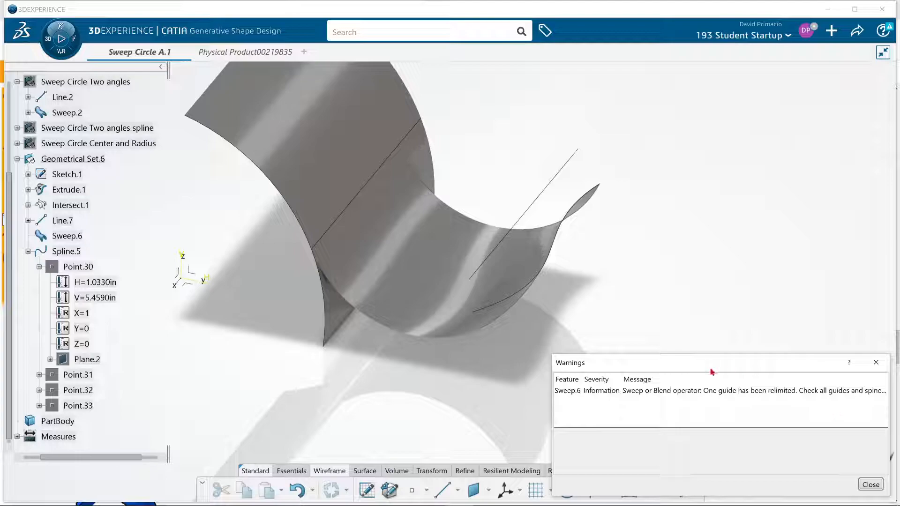
Examine from several angles how the modified sweep follows the spline, and dismiss the relimited guide warning.
{"action": "middle_click_drag", "start_coordinate": [574, 277], "coordinate": [534, 279]}
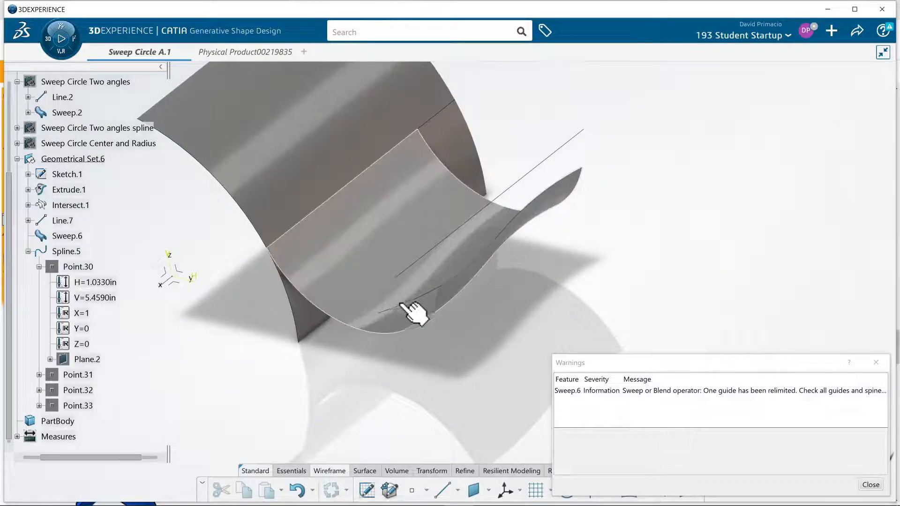
{"action": "middle_click_drag", "start_coordinate": [442, 349], "coordinate": [293, 331]}
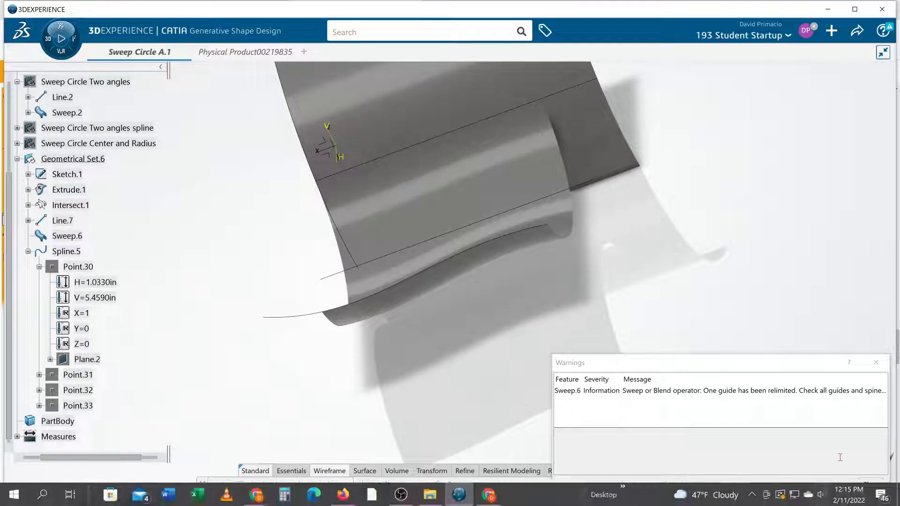
{"action": "left_click", "coordinate": [872, 487]}
{"action": "middle_click_drag", "start_coordinate": [541, 377], "coordinate": [790, 291]}
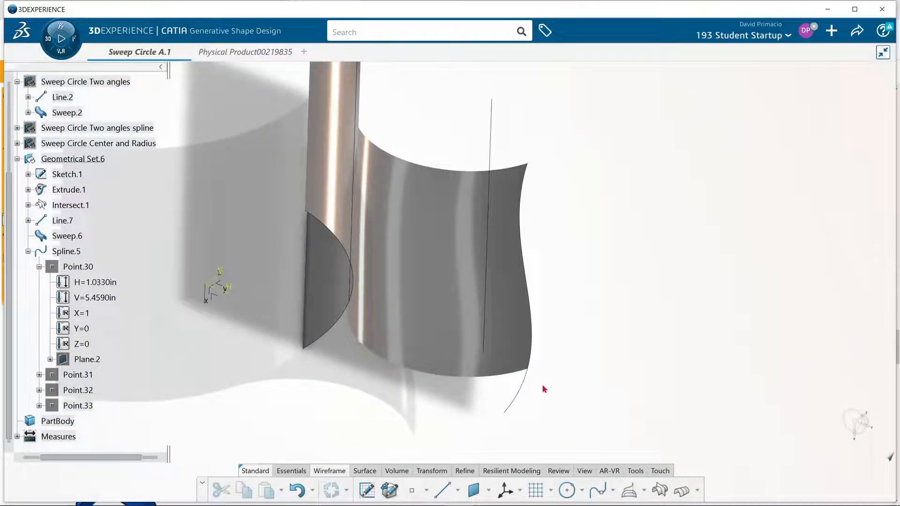
{"action": "middle_click_drag", "start_coordinate": [520, 415], "coordinate": [560, 389]}
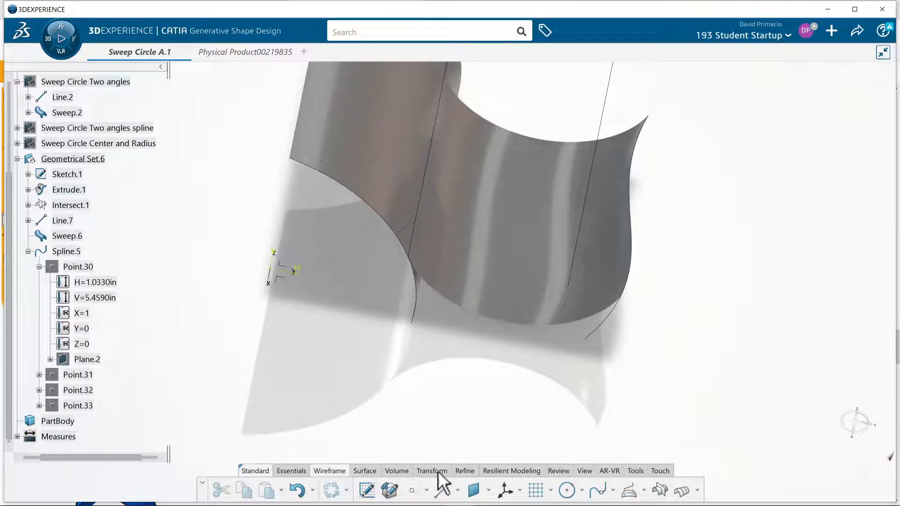
{"action": "left_click", "coordinate": [584, 471]}
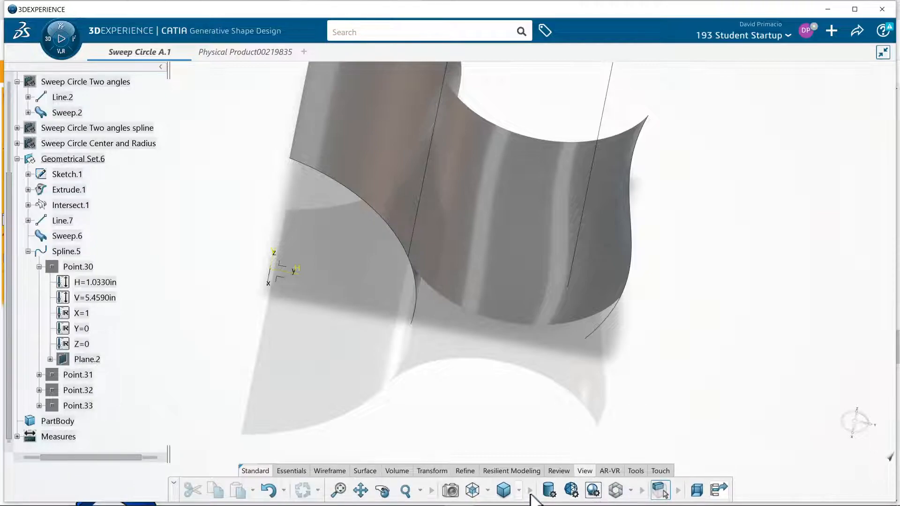
{"action": "middle_click_drag", "start_coordinate": [645, 380], "coordinate": [703, 197]}
Start a new circular swept surface and switch to the Generative Shape Design document in Chrome.
{"action": "left_click", "coordinate": [333, 471]}
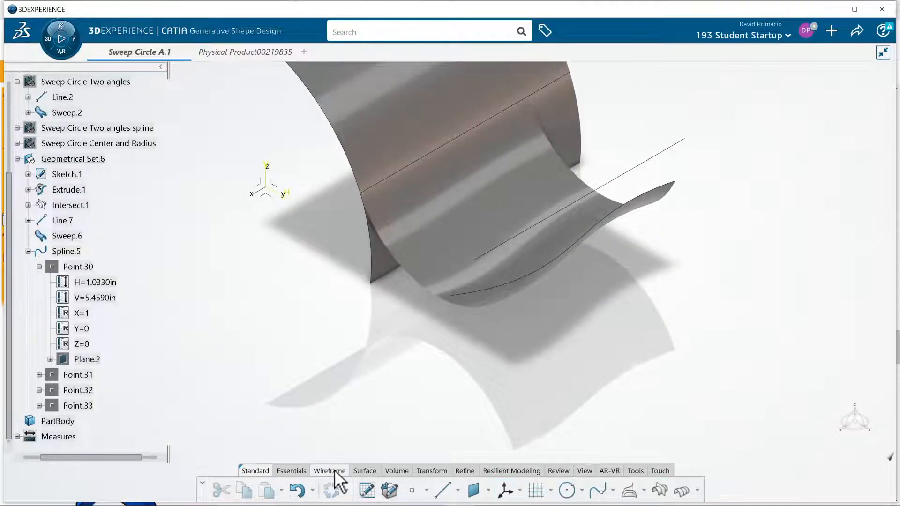
{"action": "left_click", "coordinate": [365, 470]}
{"action": "left_click", "coordinate": [427, 490]}
{"action": "middle_click_drag", "start_coordinate": [522, 316], "coordinate": [398, 311]}
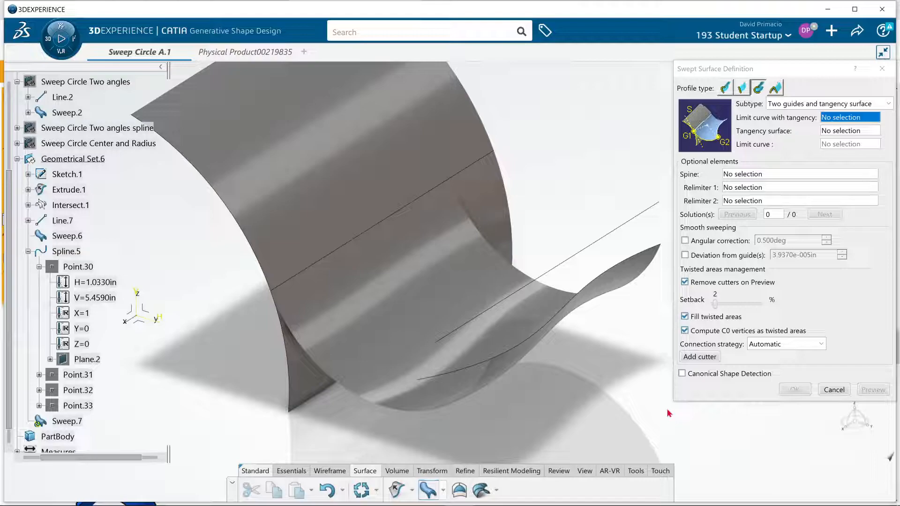
{"action": "key", "text": "alt+Tab"}
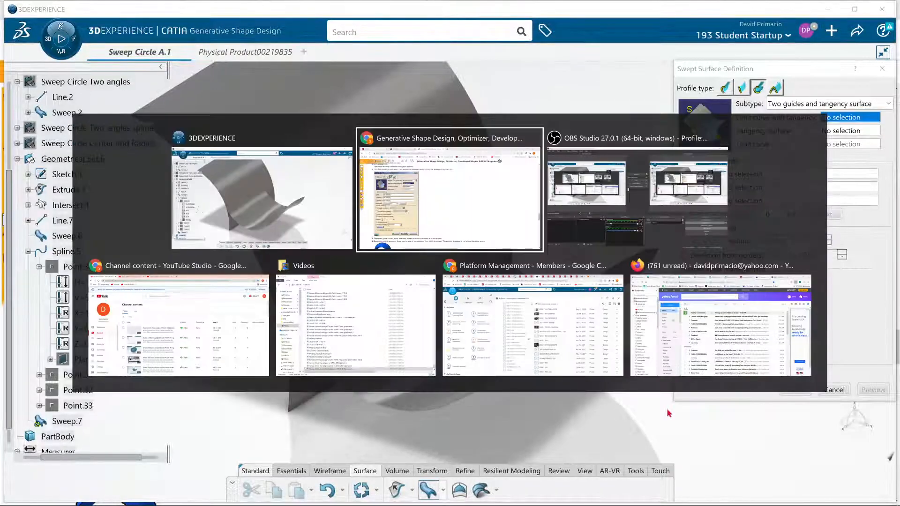